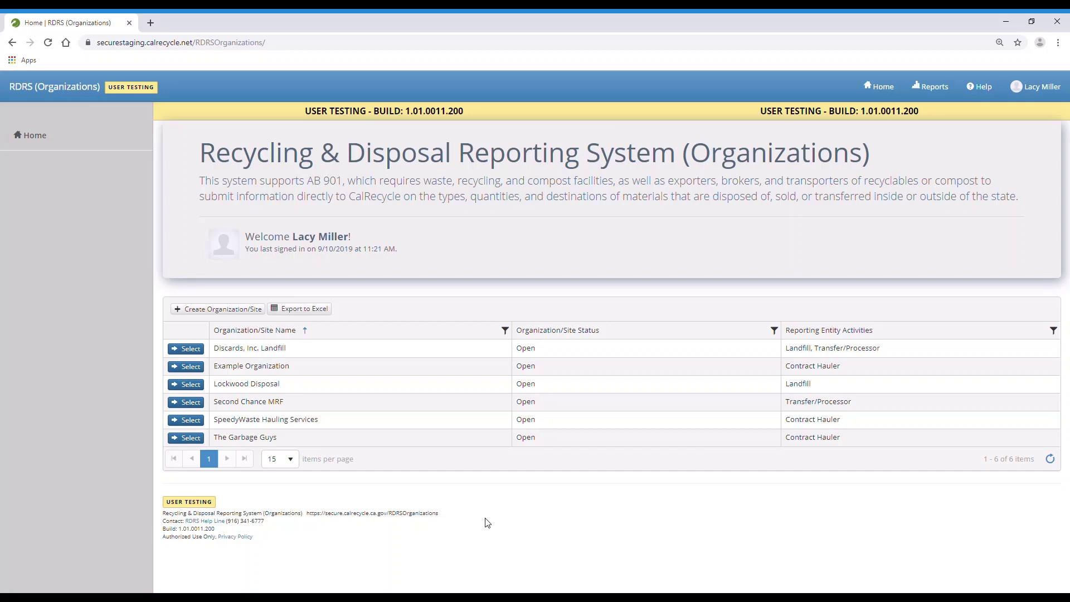
# In Example Organization's quarterly reports, add a 2019 Q3 report for Training Contract Hauler with "I am required to report this quarter"
pyautogui.click(192, 367)
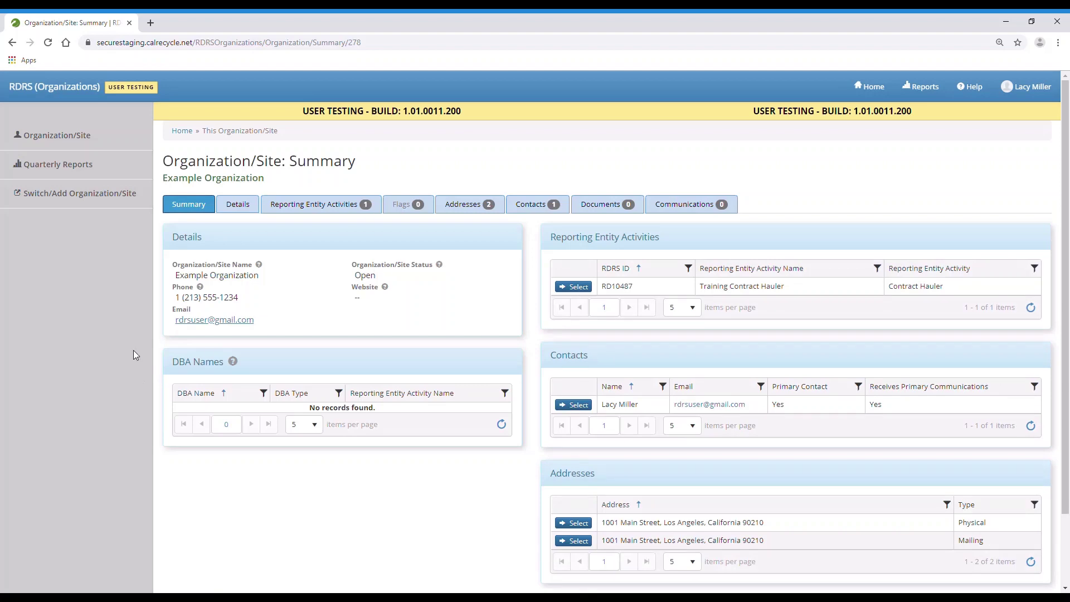
pyautogui.click(110, 172)
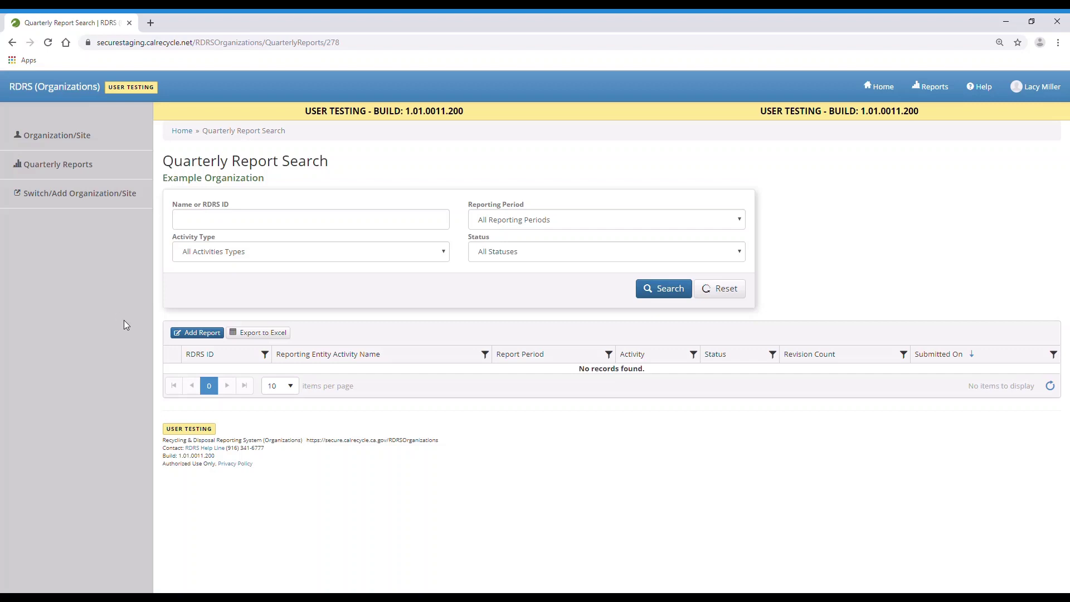
pyautogui.click(189, 333)
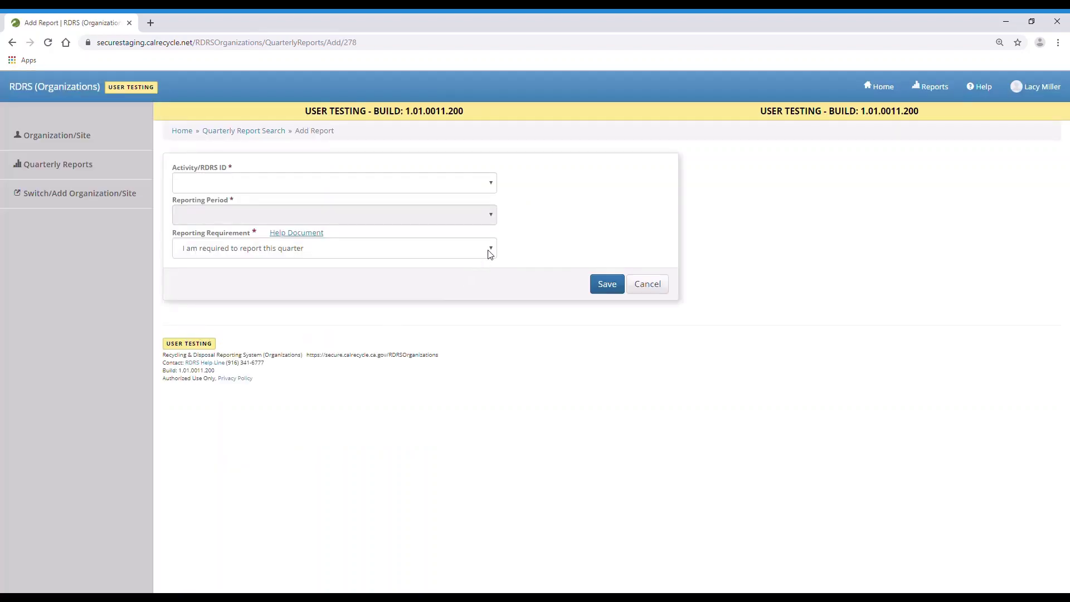
pyautogui.click(490, 184)
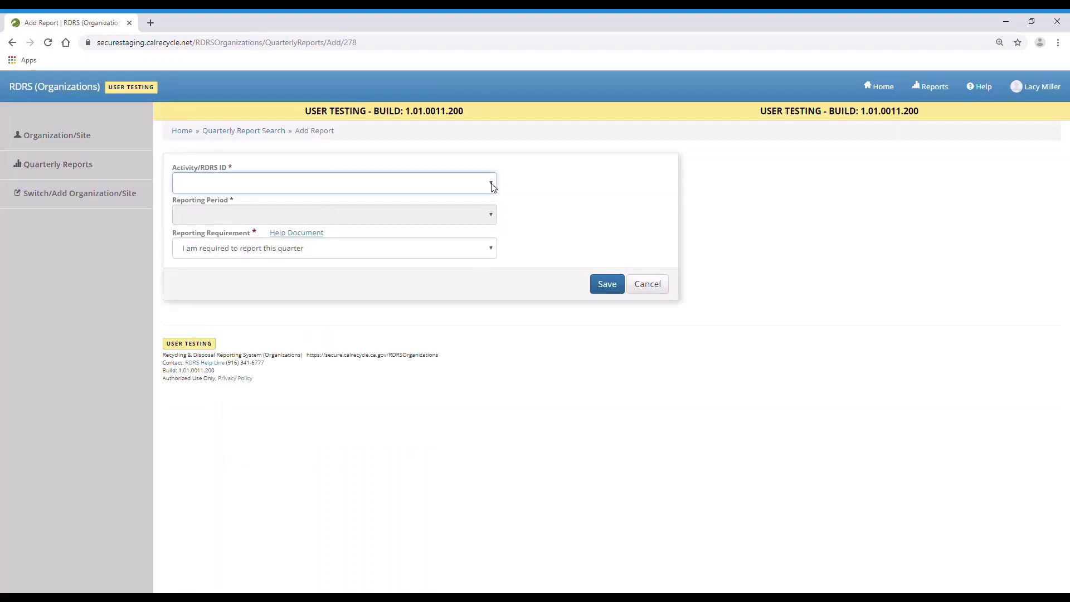
pyautogui.click(462, 213)
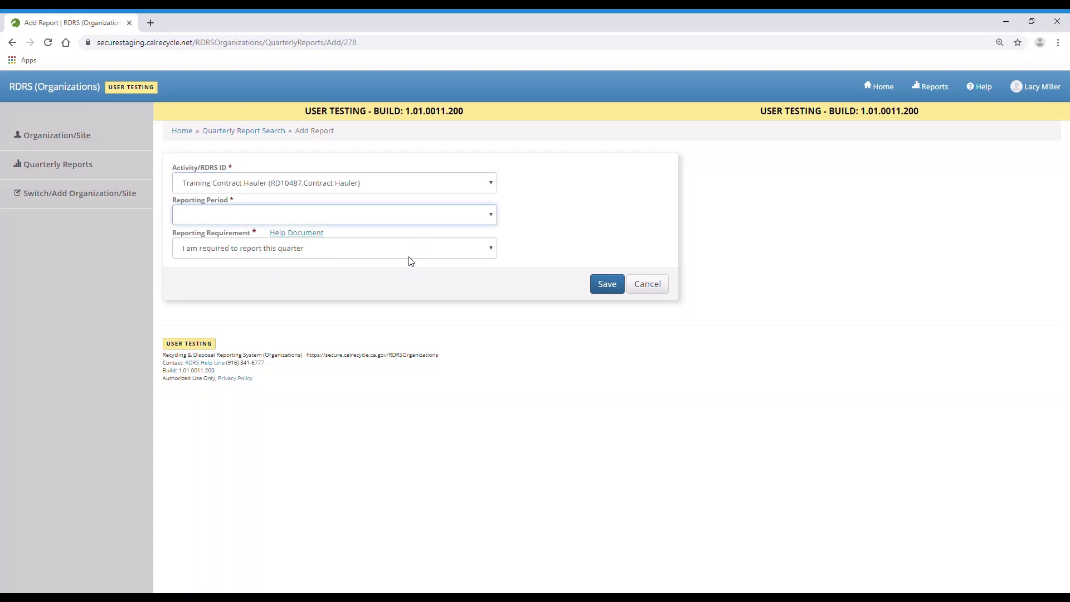
pyautogui.click(493, 250)
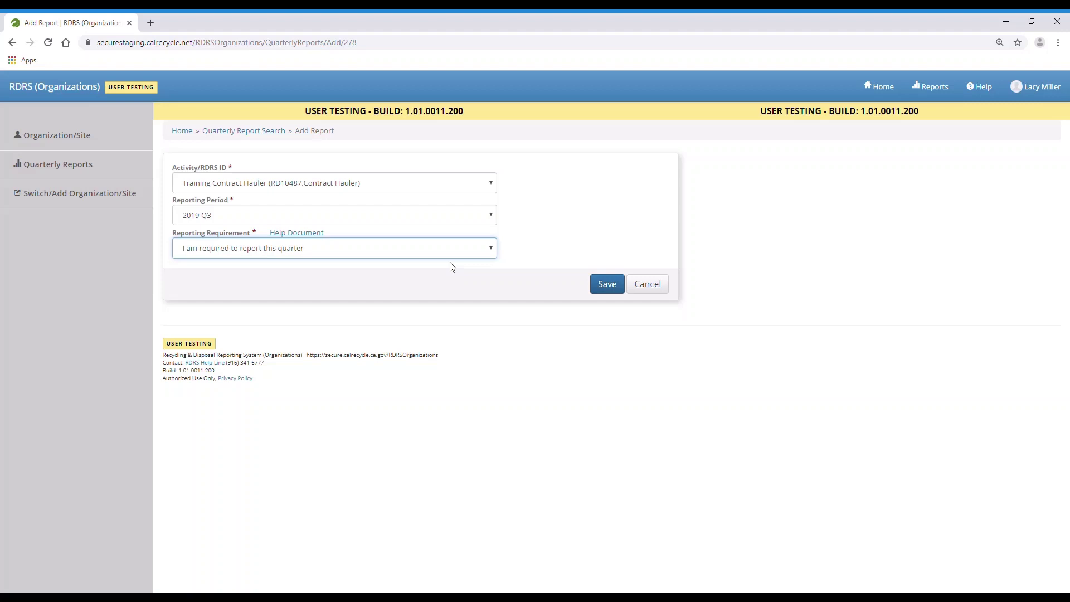
pyautogui.click(601, 289)
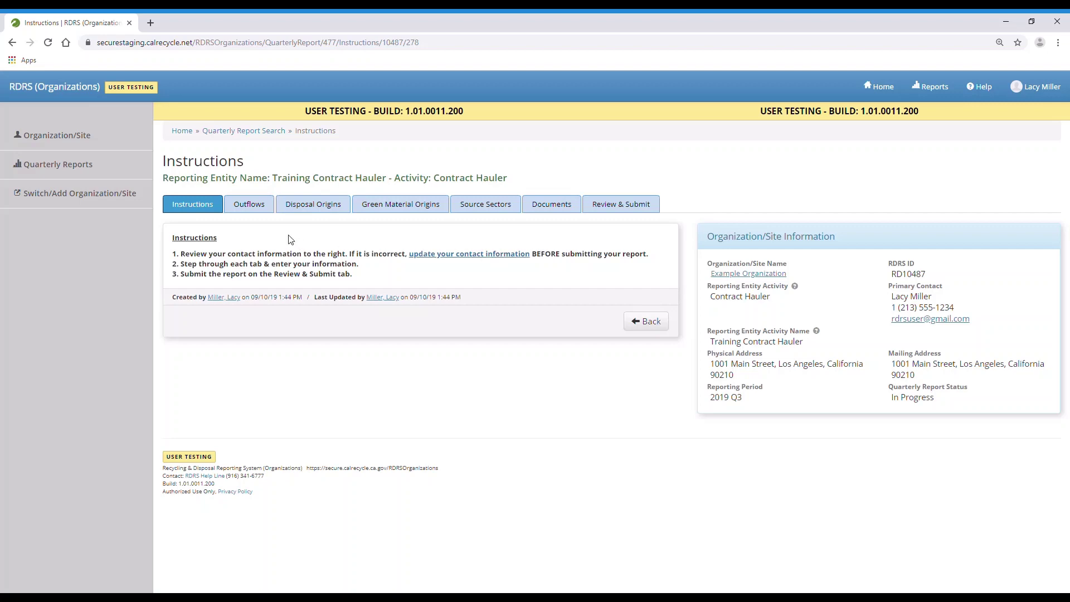
# Set the outflow methods to receiving facility weights and billing and property records, and select the Recycling/Composting, Solid Waste for Disposal and End Use streams
pyautogui.click(268, 213)
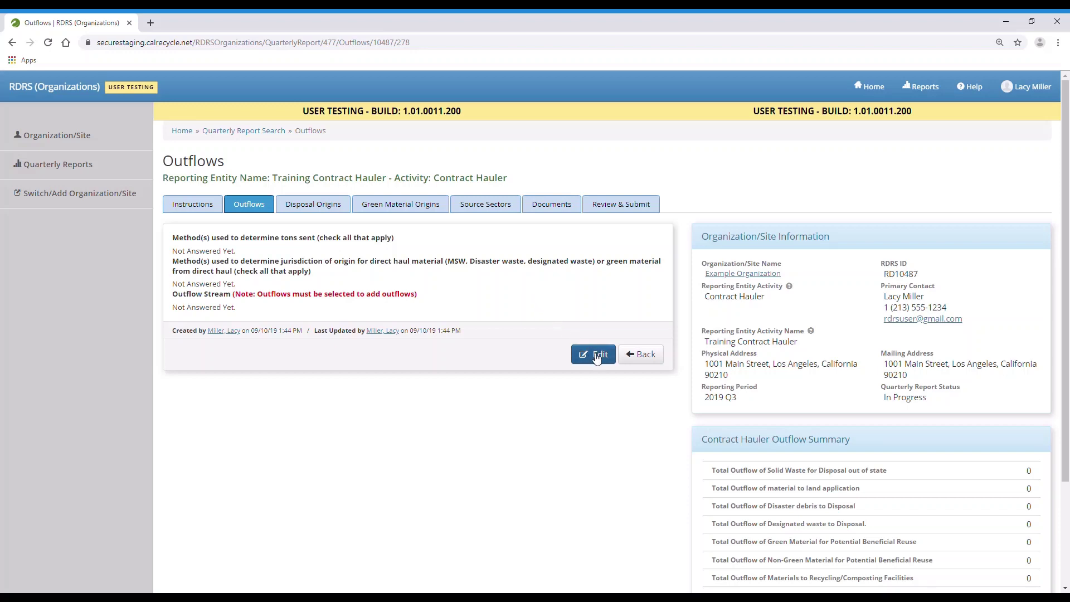
pyautogui.click(590, 355)
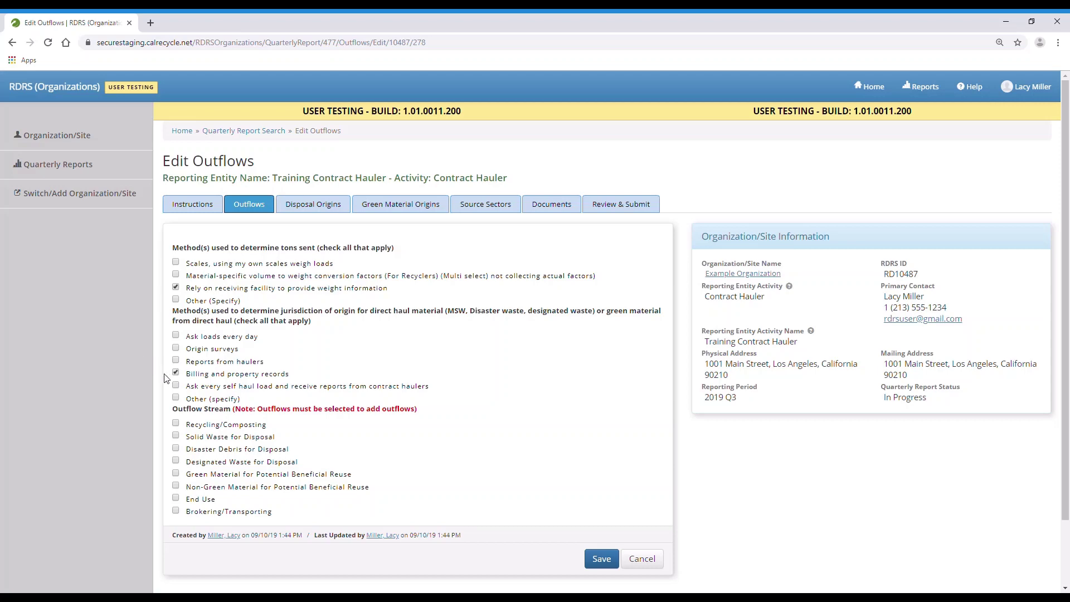
pyautogui.click(176, 436)
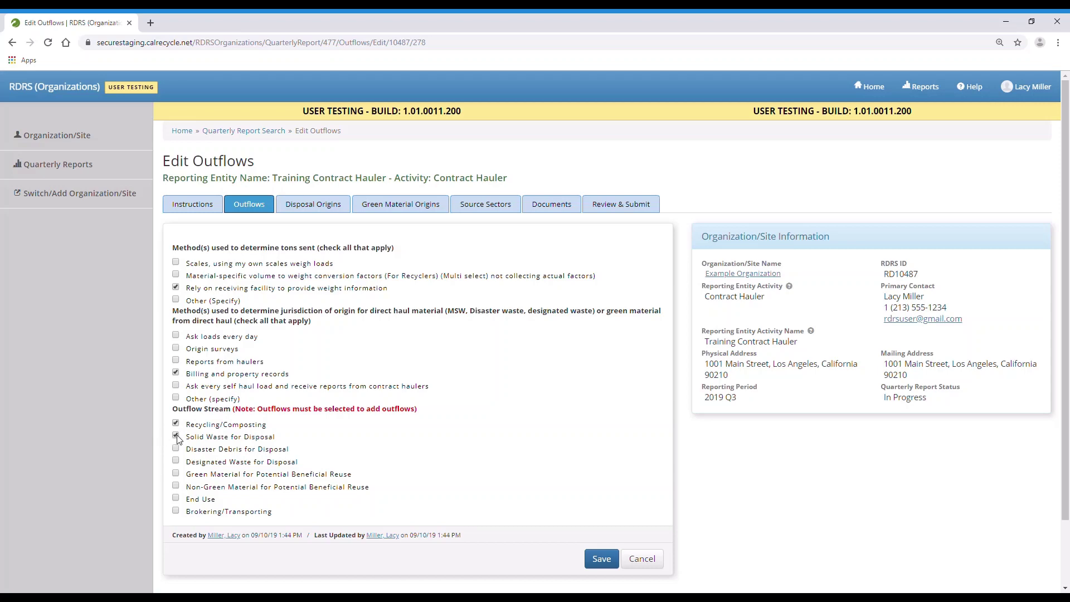
pyautogui.click(176, 498)
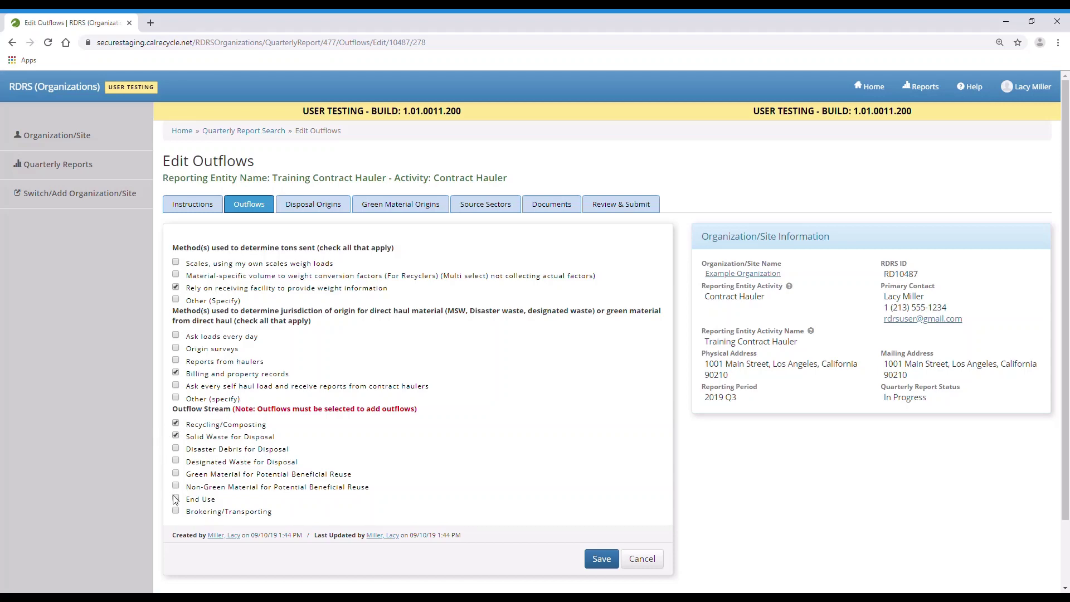
pyautogui.click(600, 564)
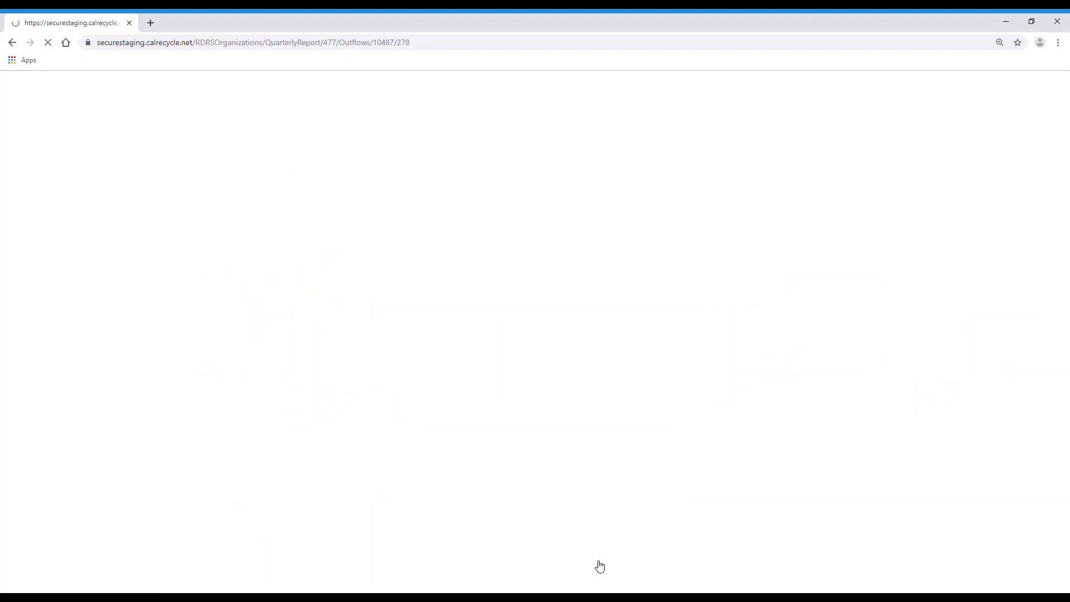
# Start a Recycling/Composting outflow with Oregon as the out-of-state destination
pyautogui.scroll(-1, 570, 539)
pyautogui.scroll(-4, 570, 539)
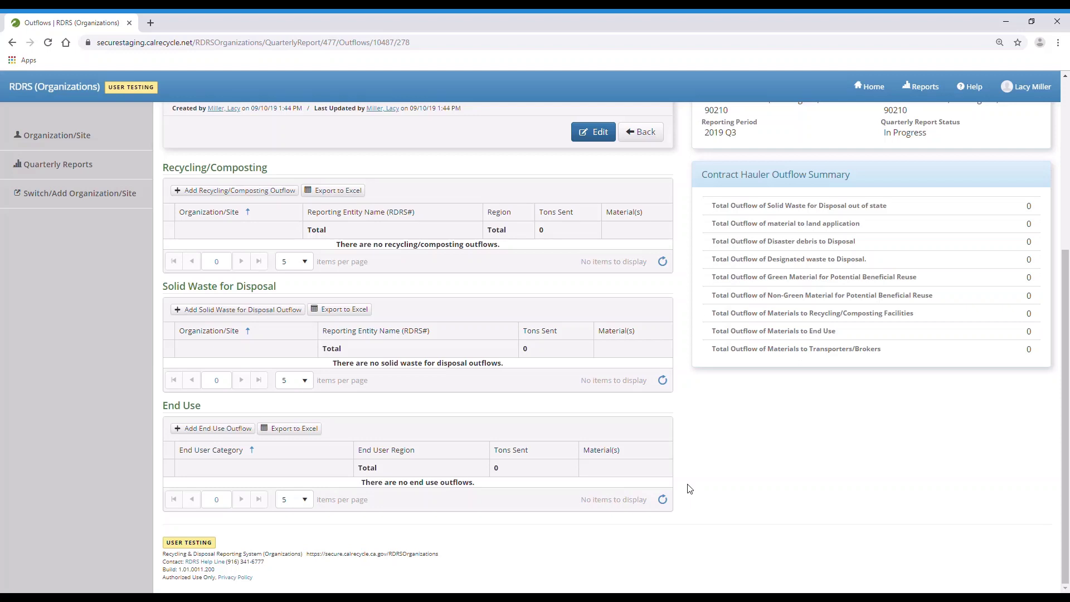
pyautogui.click(284, 191)
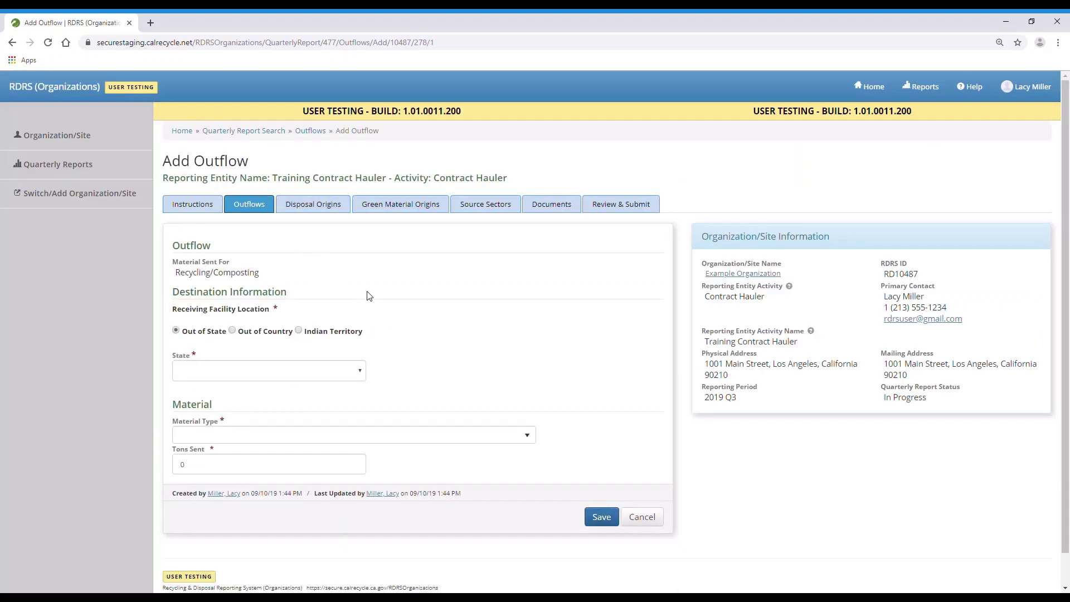
pyautogui.click(360, 374)
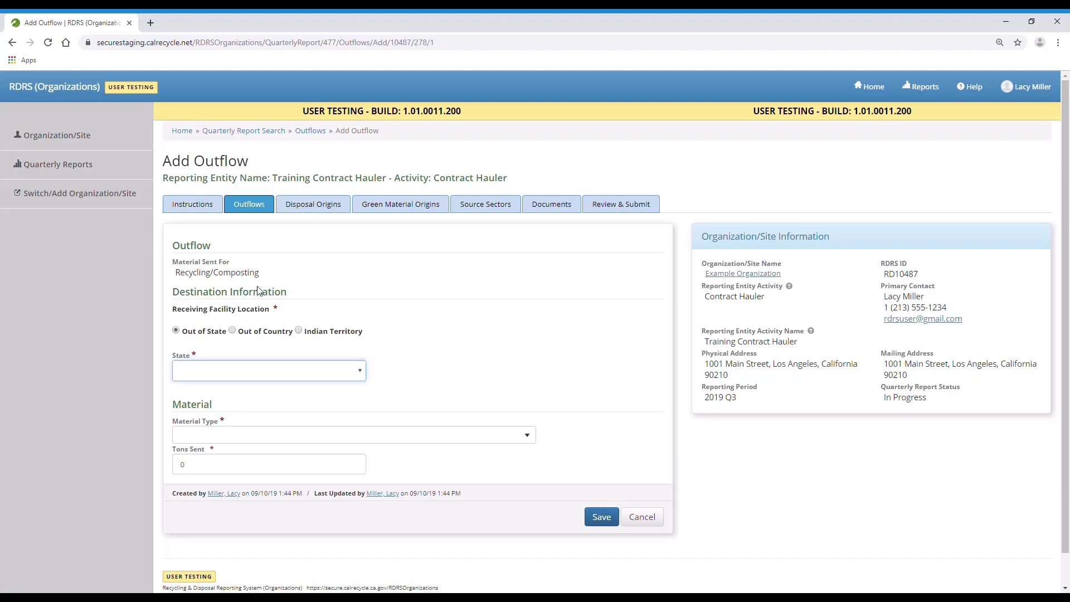
pyautogui.write('or')
# Set the outflow's material to Paper - Mixed Paper - Shredded with 5 tons sent, save it and return to the outflows overview
pyautogui.click(386, 439)
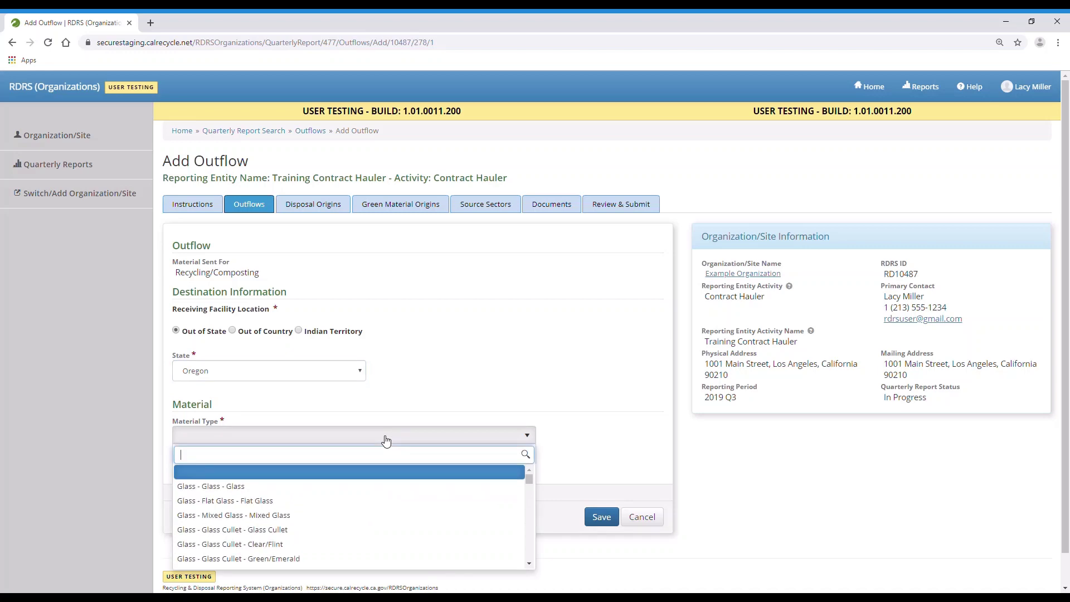
pyautogui.write('shredded')
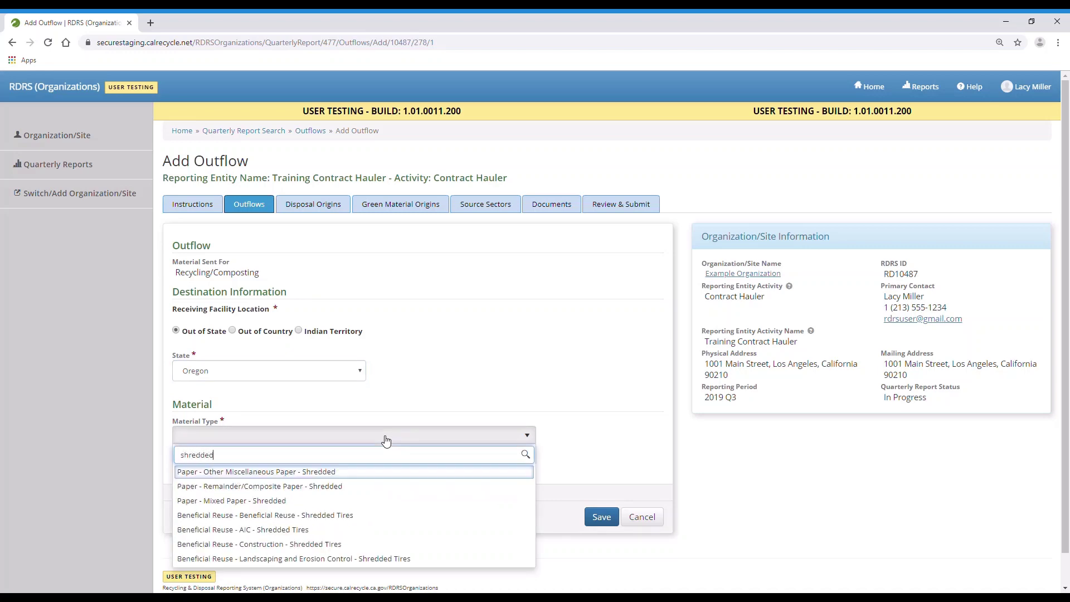
pyautogui.click(329, 501)
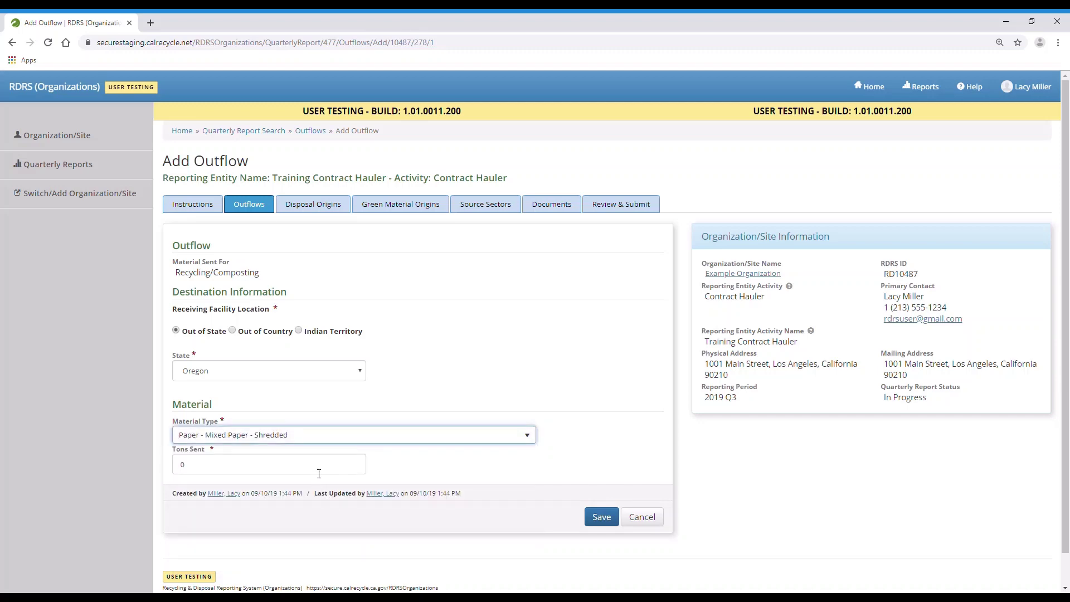
pyautogui.click(319, 473)
pyautogui.write('5')
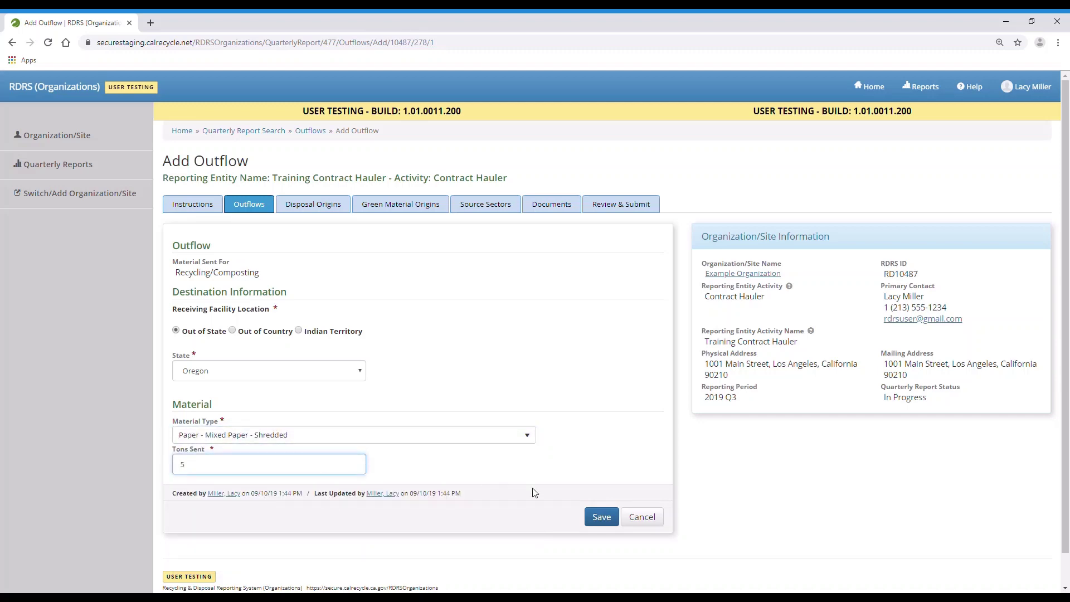
pyautogui.click(607, 527)
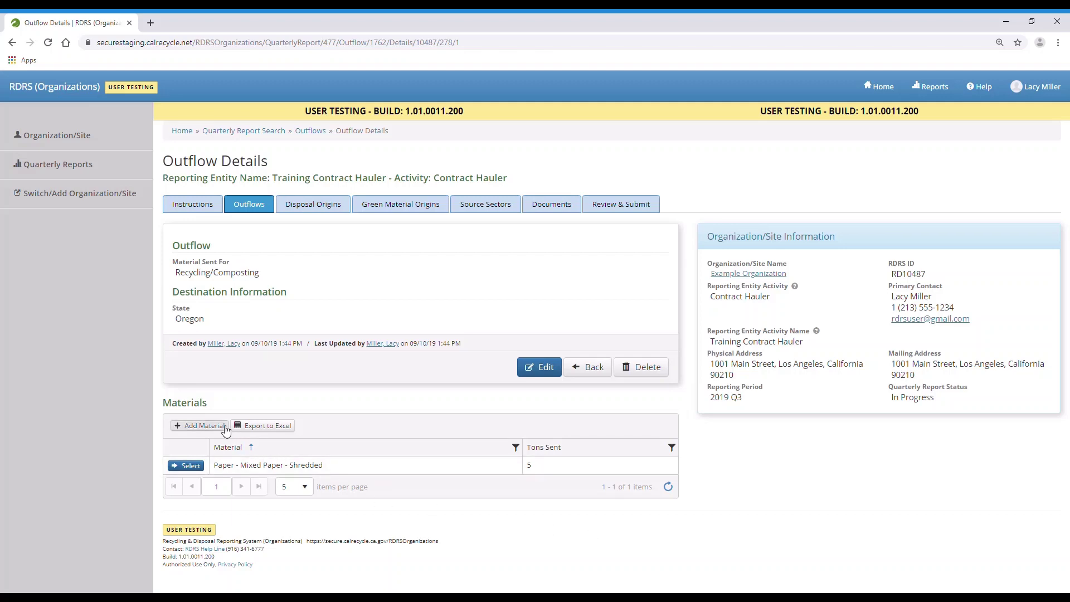
pyautogui.click(584, 369)
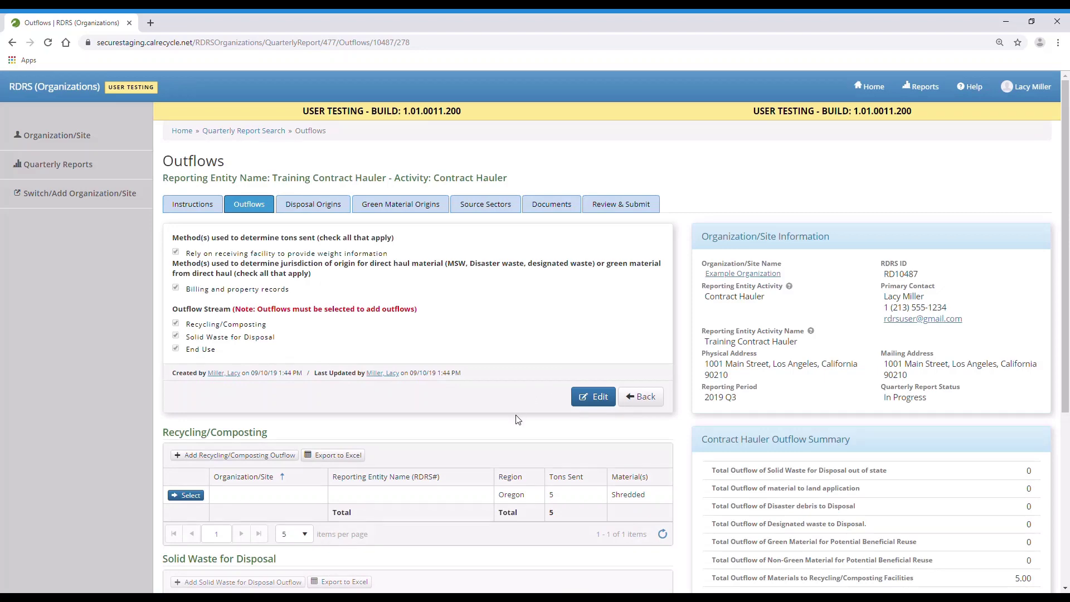
# Start a new Solid Waste for Disposal outflow
pyautogui.scroll(-2, 516, 419)
pyautogui.scroll(-3, 516, 419)
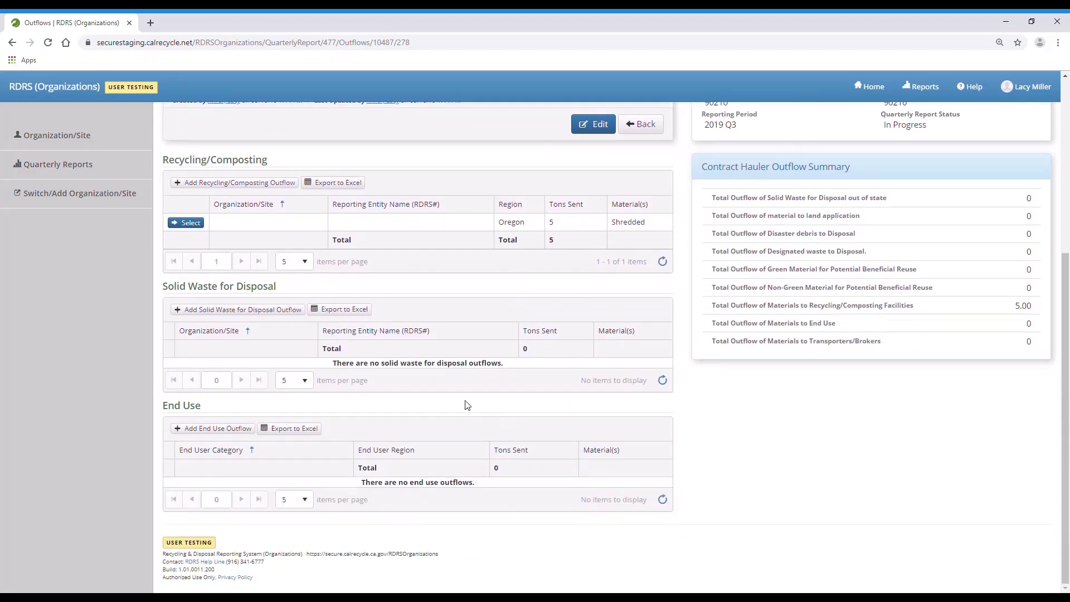
pyautogui.click(300, 312)
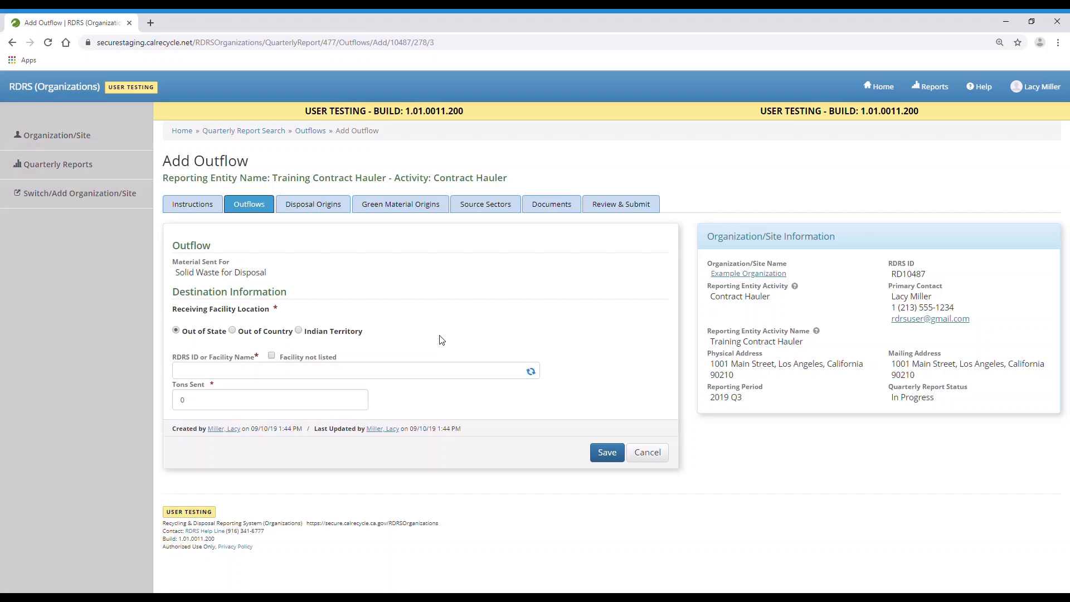
# Examine the entry fields for a facility that is not listed, and return to choosing a listed facility
pyautogui.click(271, 356)
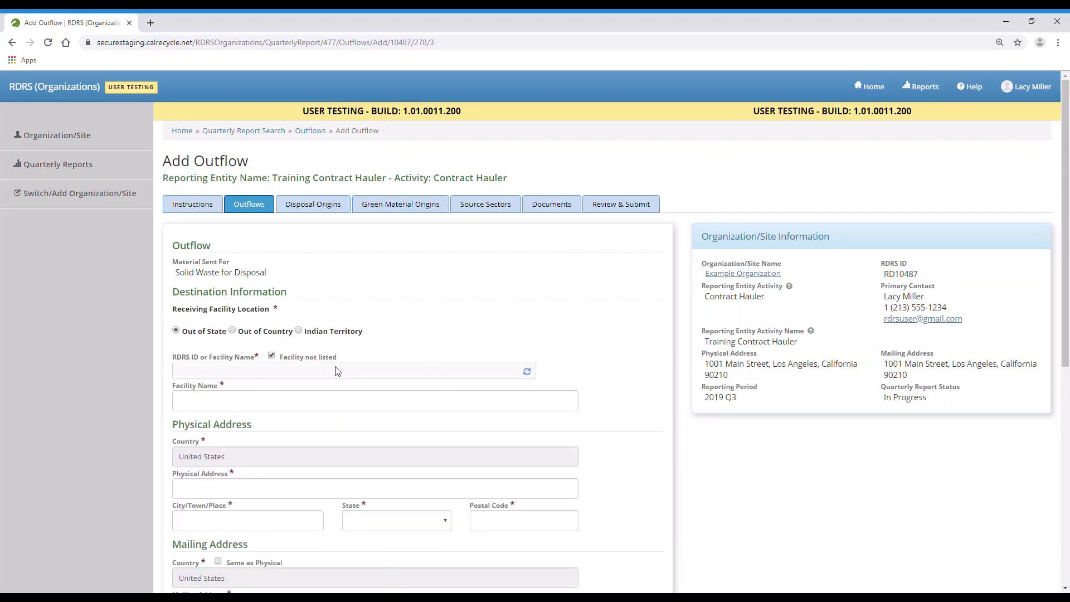
pyautogui.scroll(-6, 501, 432)
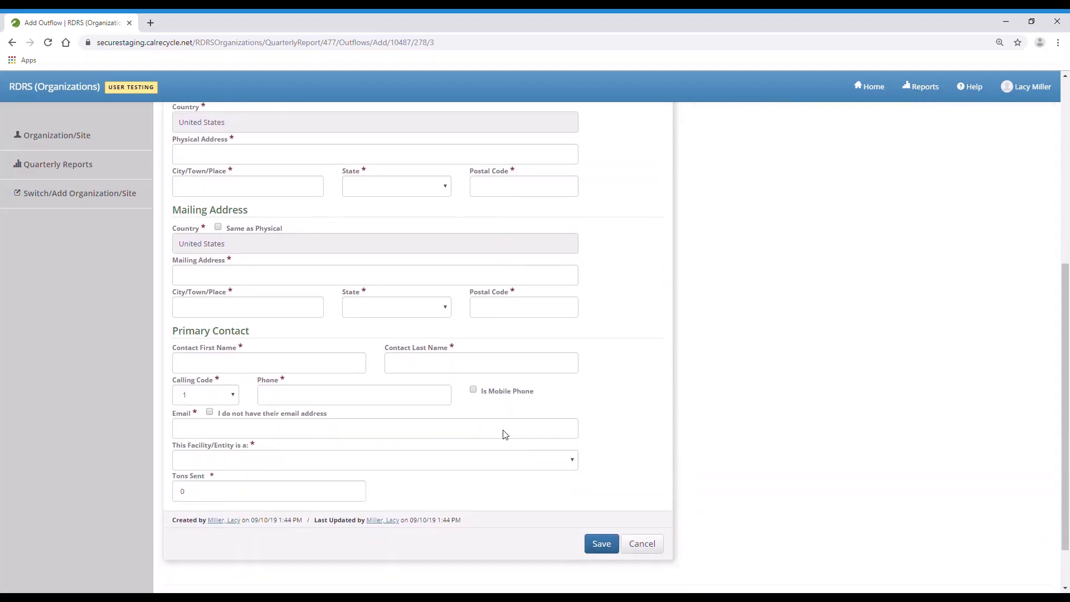
pyautogui.scroll(1, 509, 434)
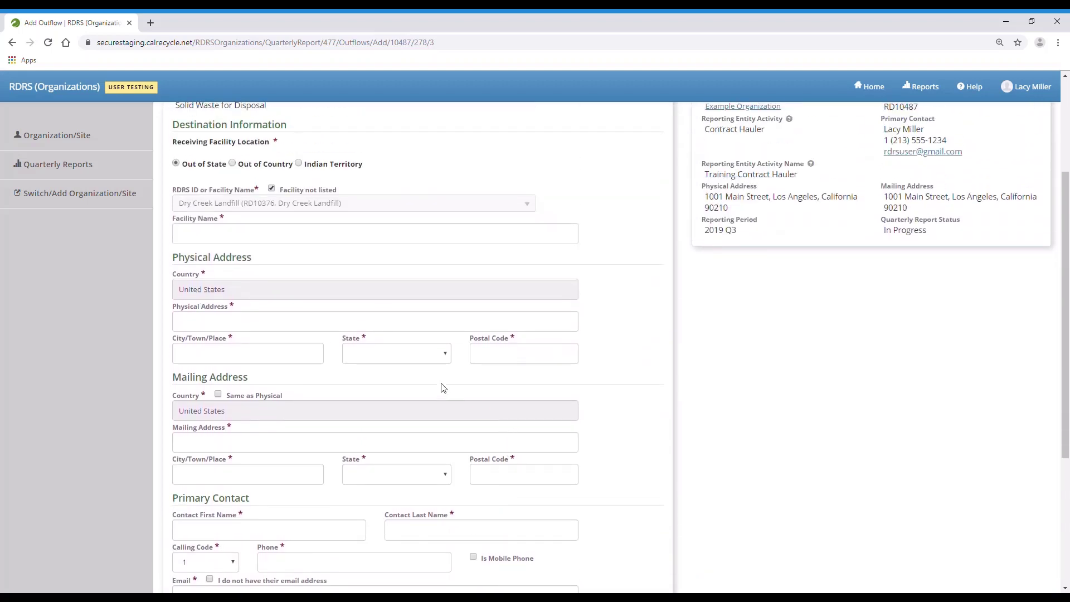
pyautogui.click(271, 189)
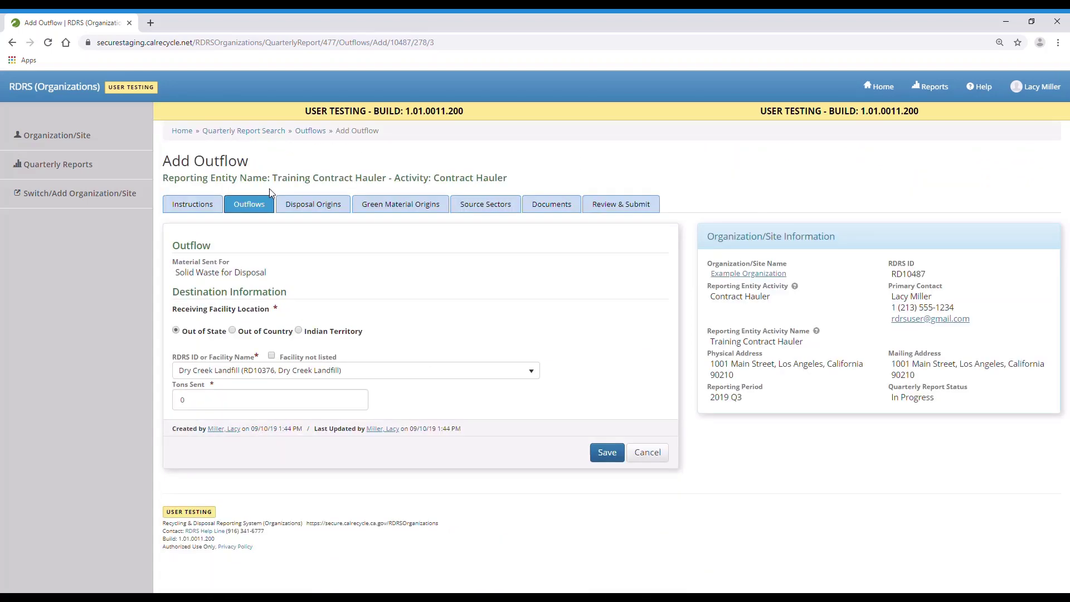
# Select Dry Creek Landfill as the receiving facility, set 115 tons sent, save the outflow and return to the outflows overview
pyautogui.click(403, 374)
pyautogui.click(403, 411)
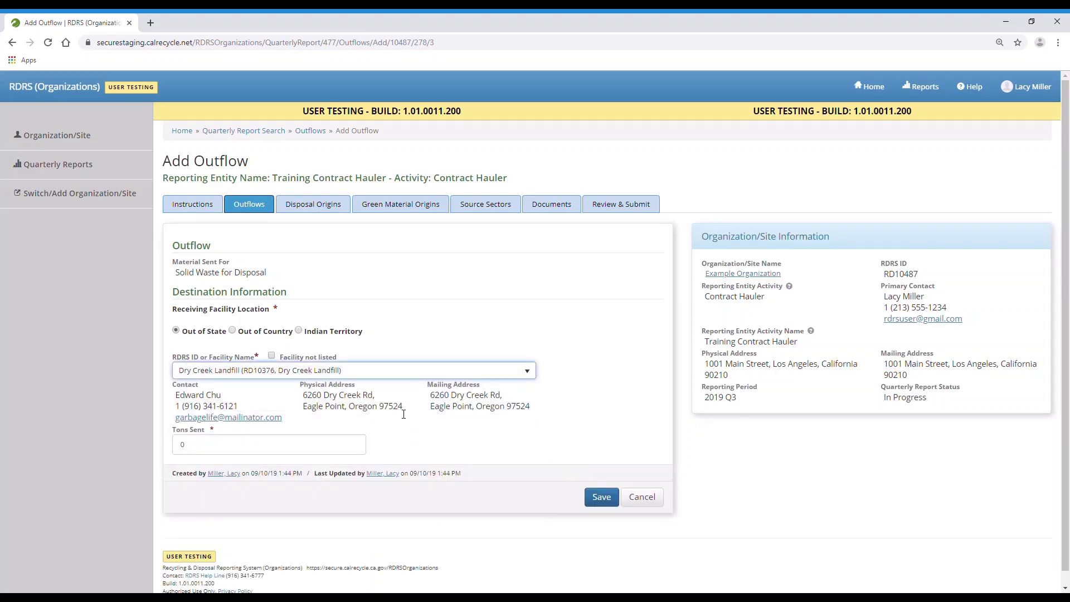
pyautogui.click(336, 446)
pyautogui.write('1')
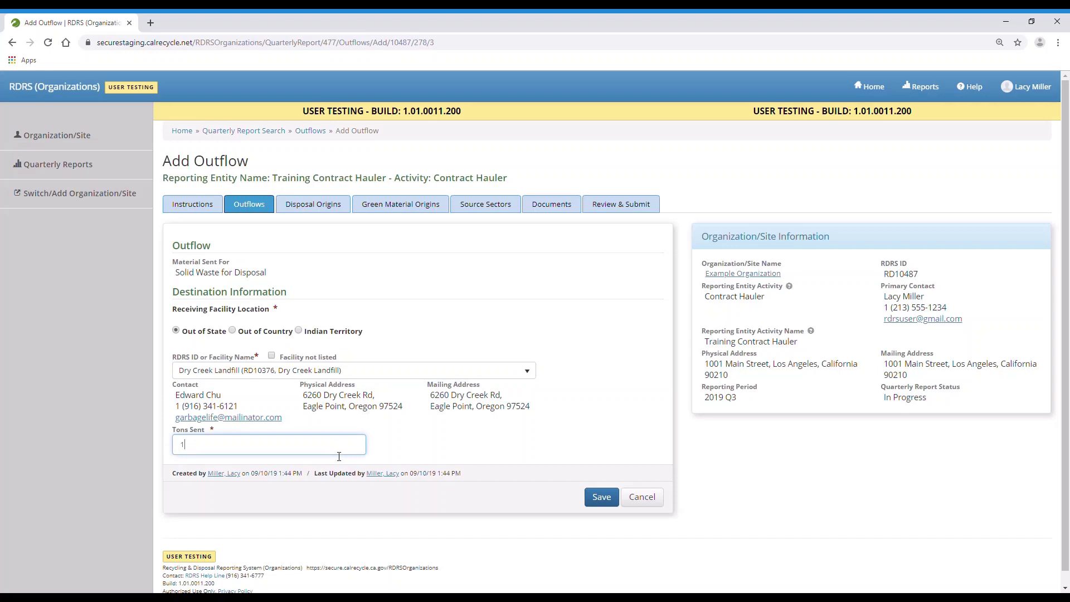
pyautogui.write('15')
pyautogui.click(600, 504)
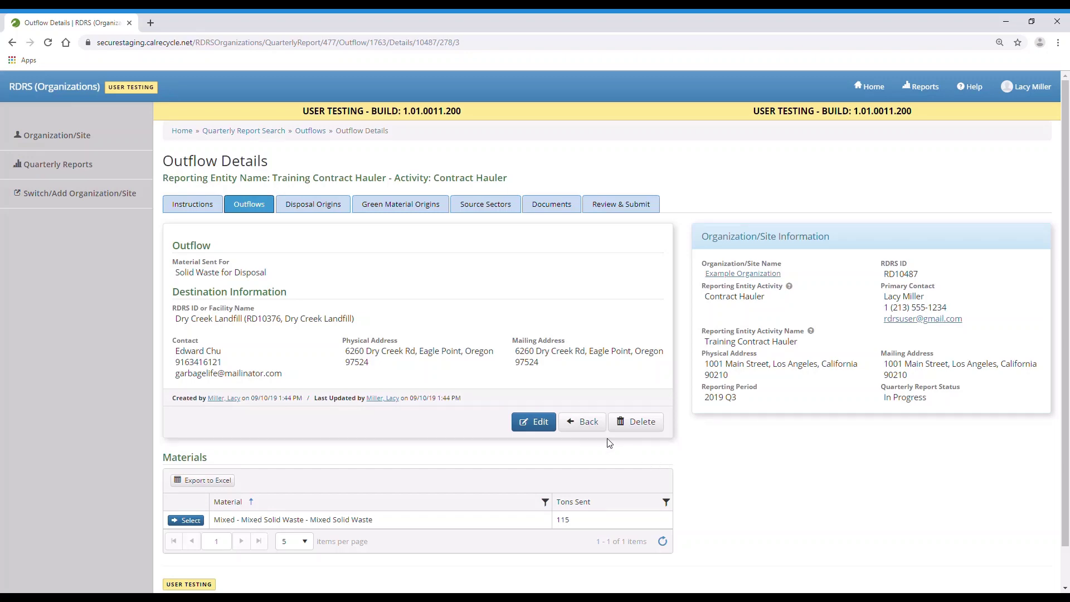
pyautogui.click(592, 429)
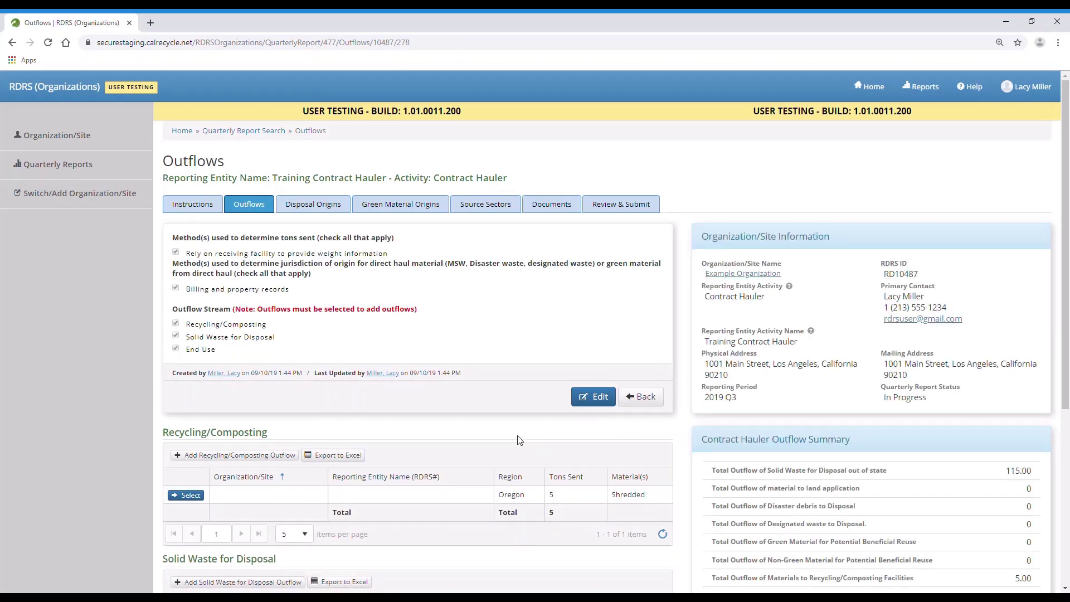
# Start an End Use outflow with end user category Land Application, located in California, and end user county Humboldt
pyautogui.scroll(-2, 519, 441)
pyautogui.scroll(-3, 520, 440)
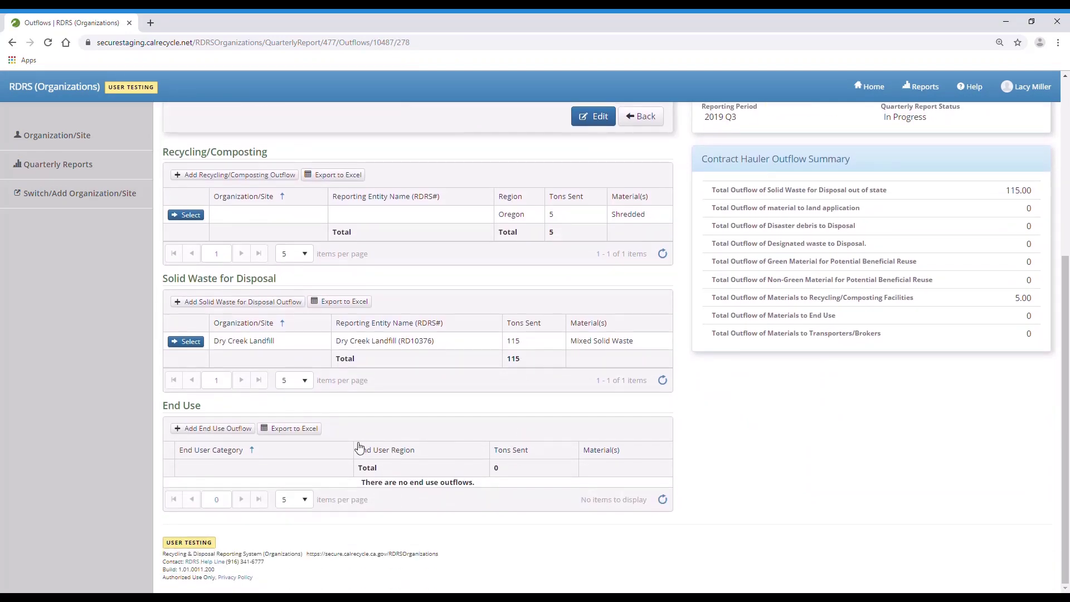
pyautogui.click(244, 437)
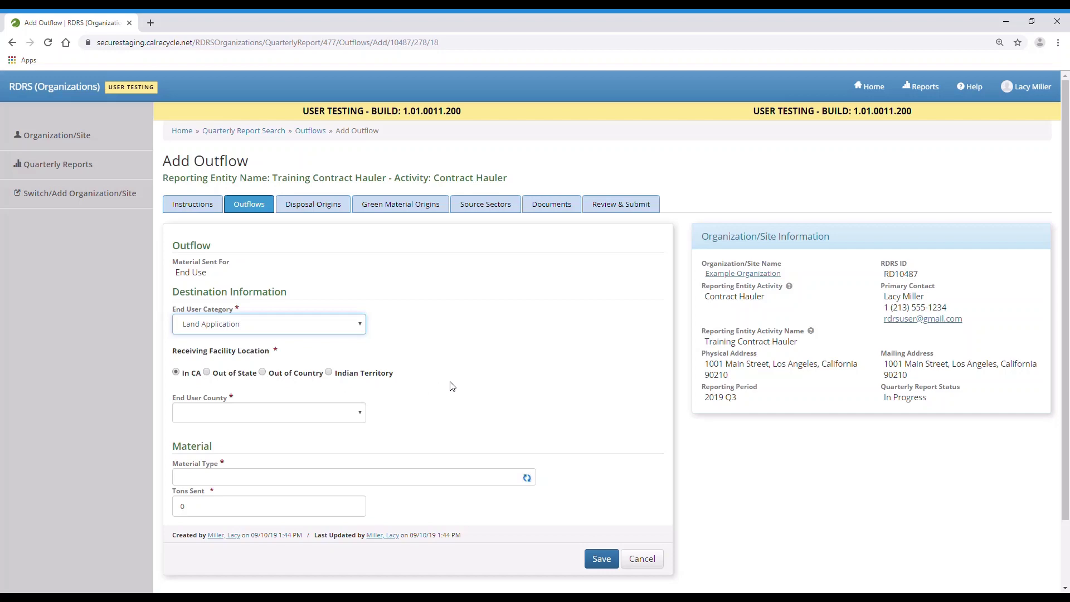
pyautogui.click(357, 414)
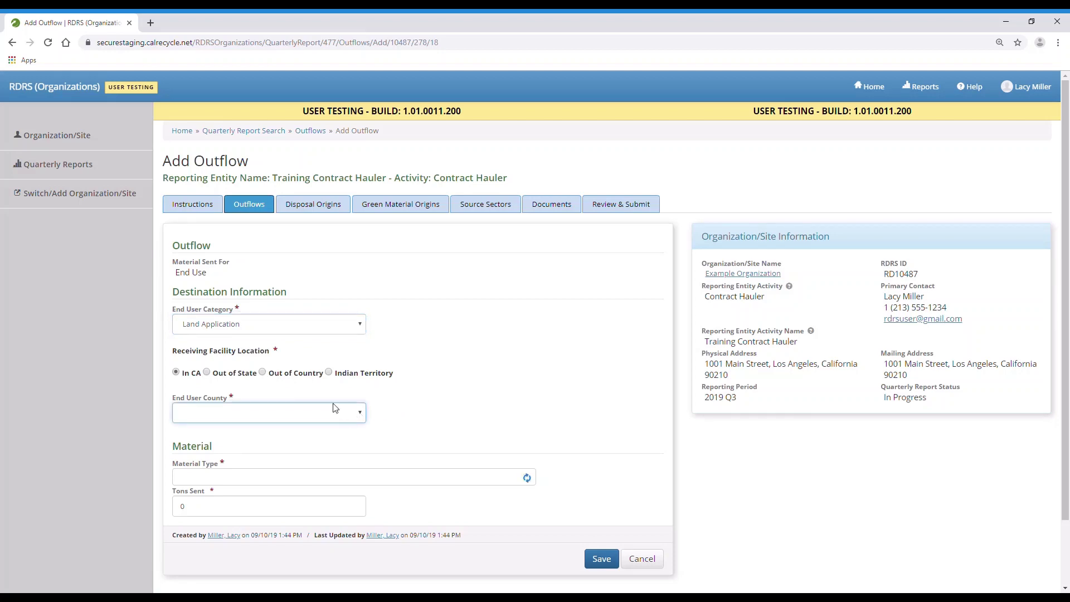
# Set the material to Organics - Green Waste - Mulch with 55 tons sent, save the outflow and return to the outflows overview
pyautogui.click(457, 477)
pyautogui.write('m')
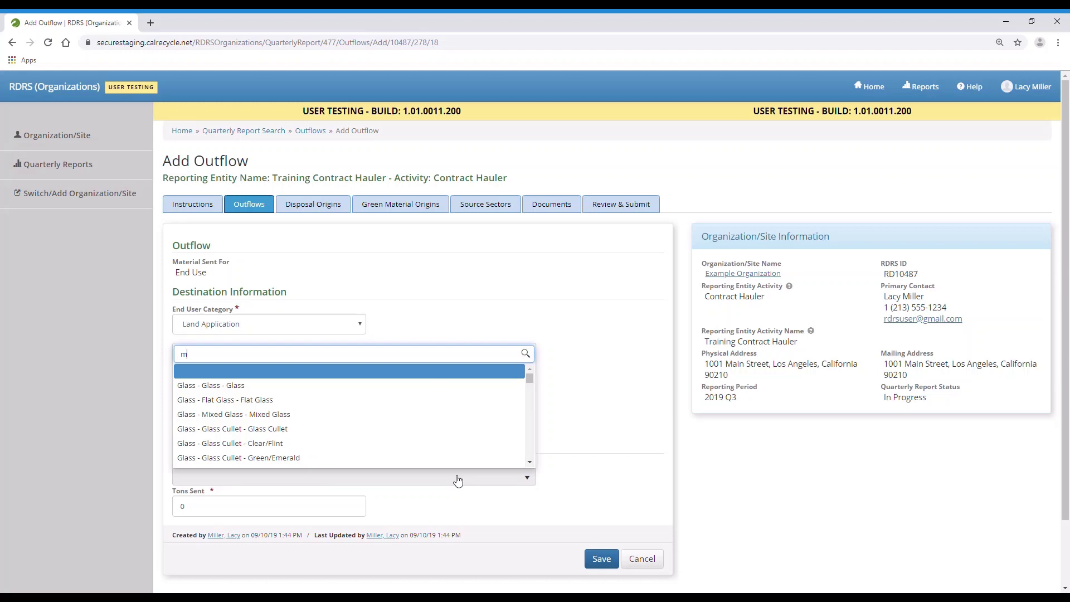
pyautogui.write('ulch')
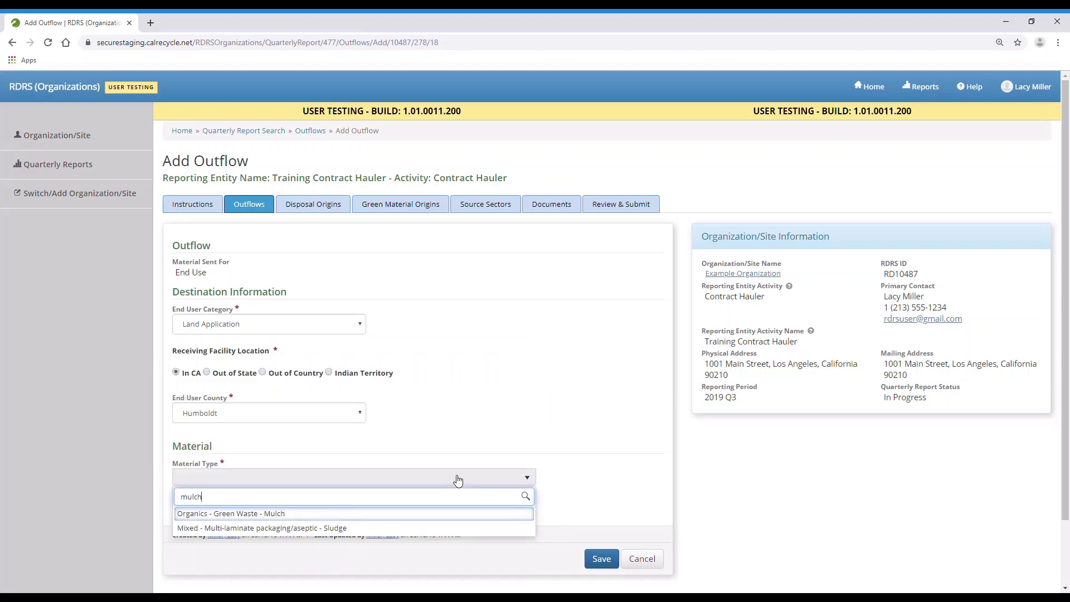
pyautogui.click(450, 514)
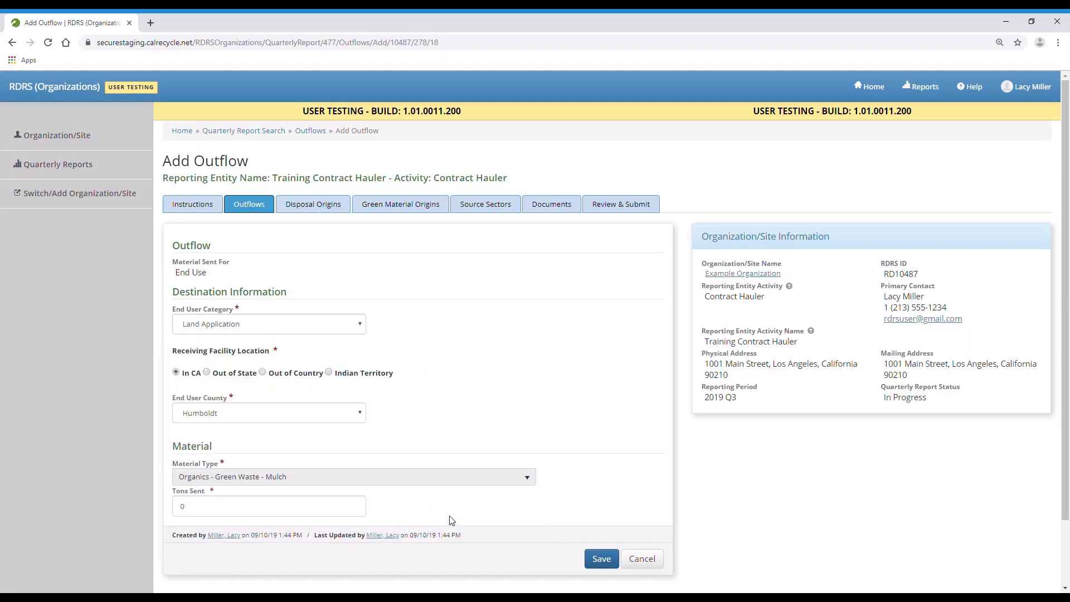
pyautogui.click(346, 510)
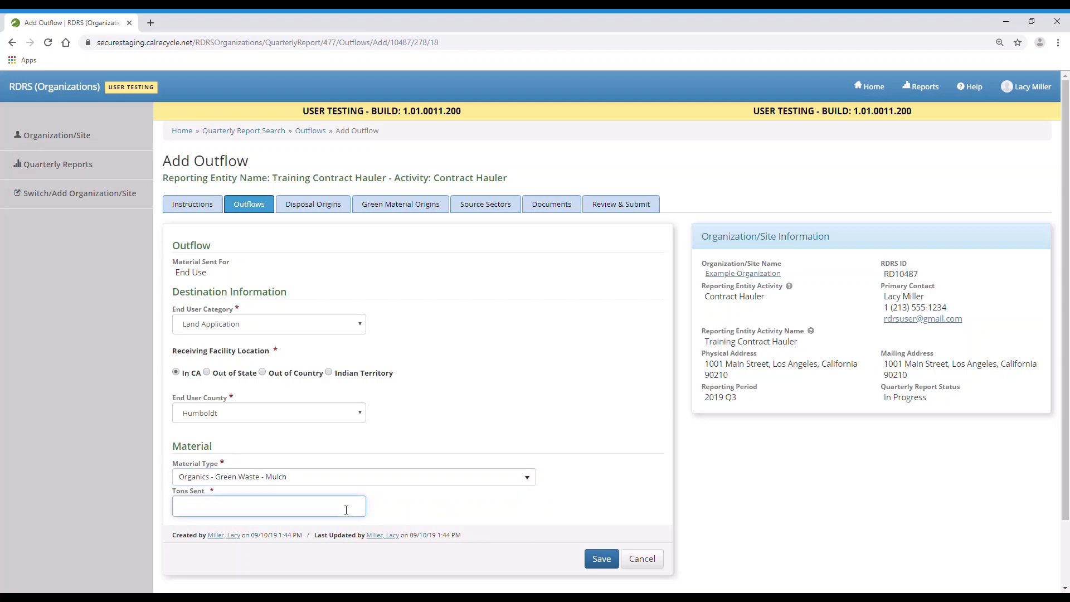
pyautogui.write('55')
pyautogui.click(607, 563)
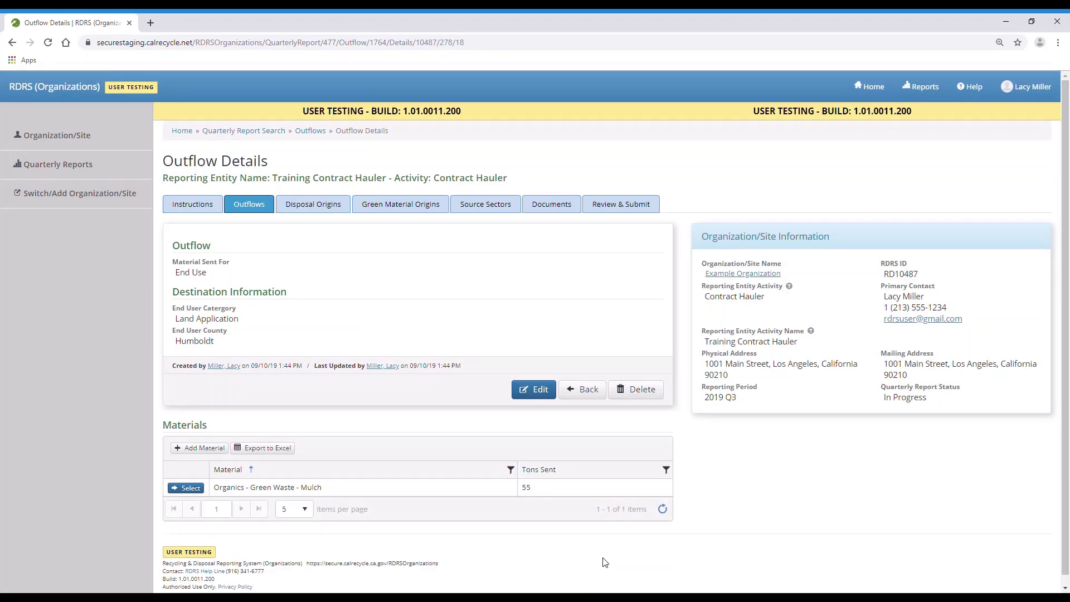
pyautogui.click(588, 397)
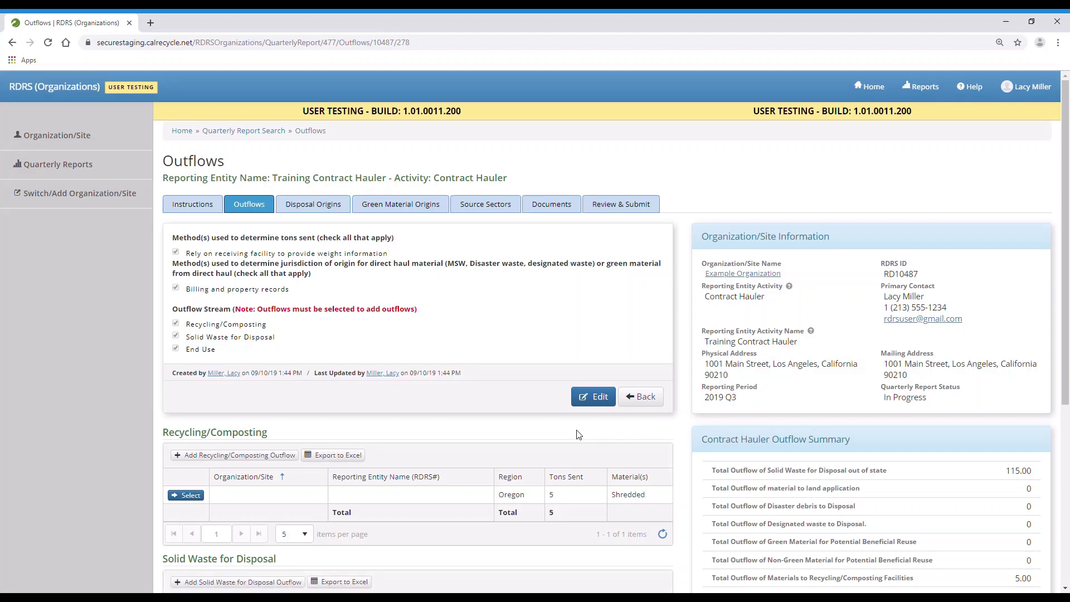
# Review the entered outflows and open the disposal origins details for the Dry Creek Landfill destination
pyautogui.scroll(-4, 577, 434)
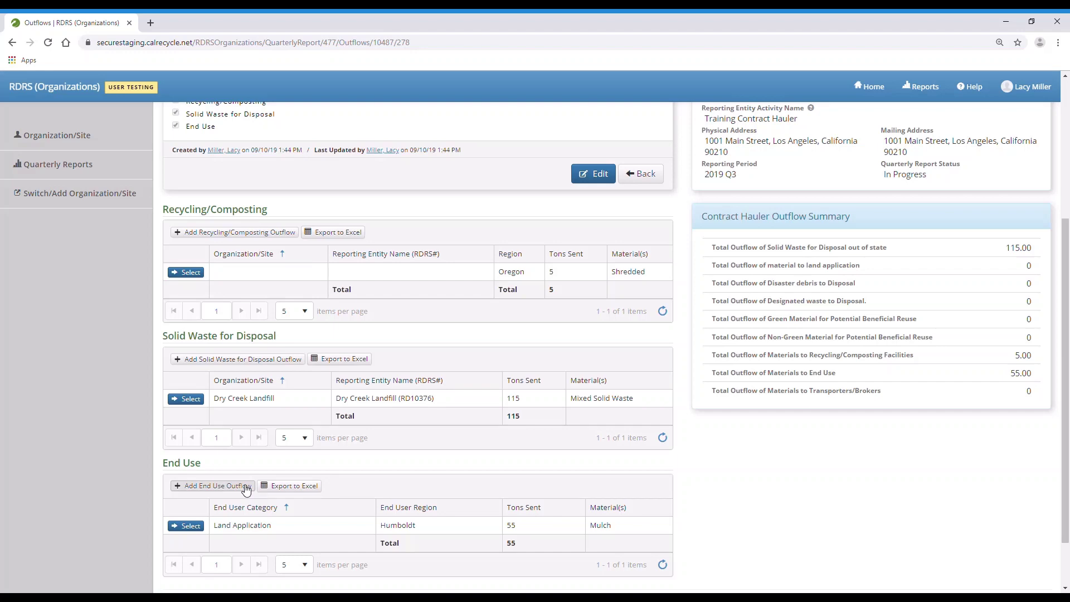
pyautogui.scroll(4, 530, 461)
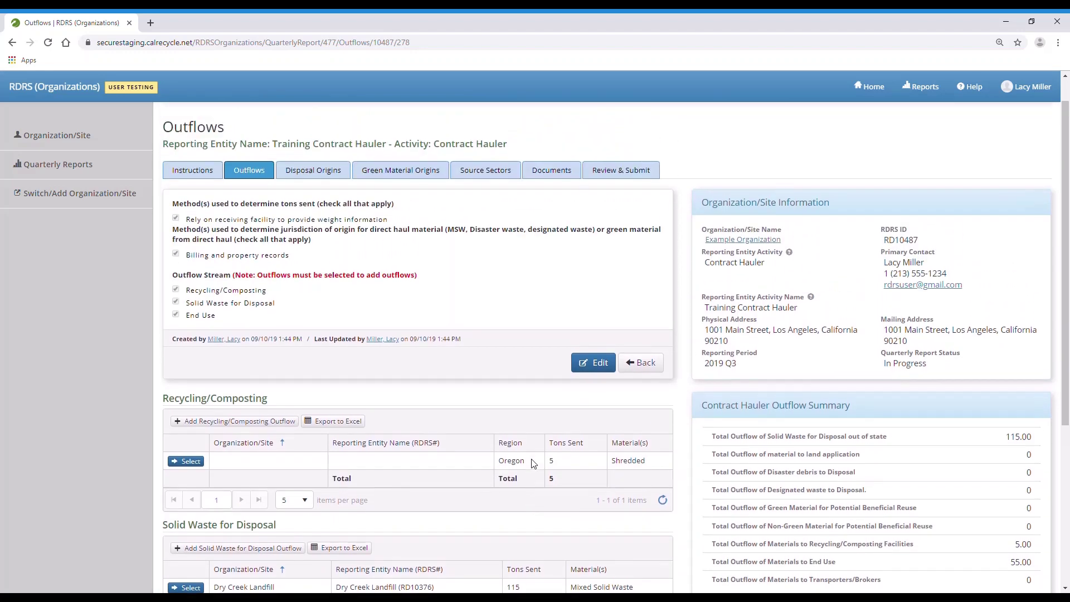
pyautogui.scroll(1, 530, 461)
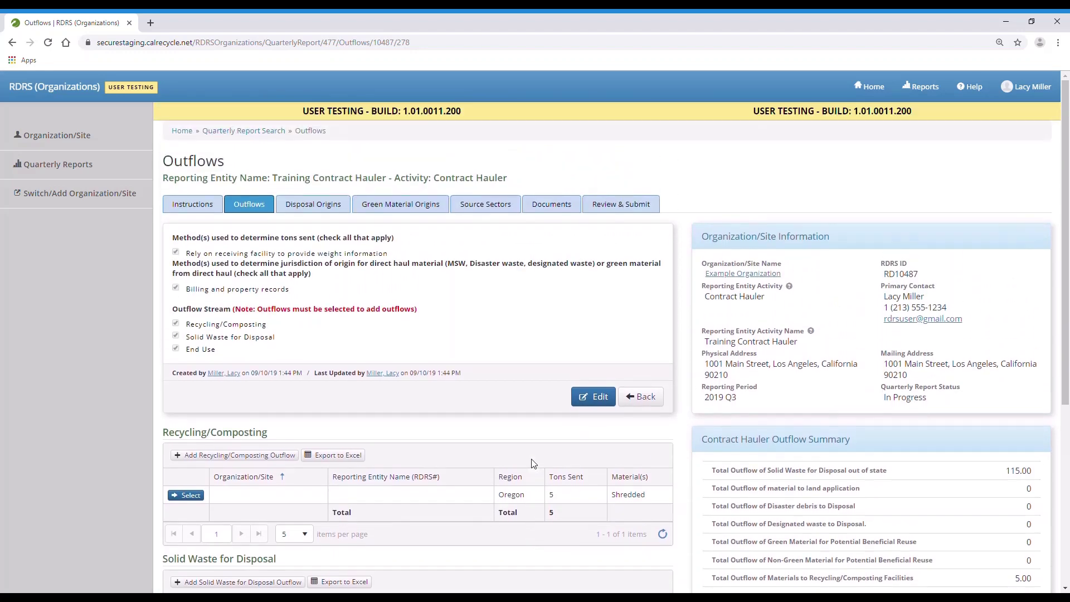
pyautogui.click(340, 210)
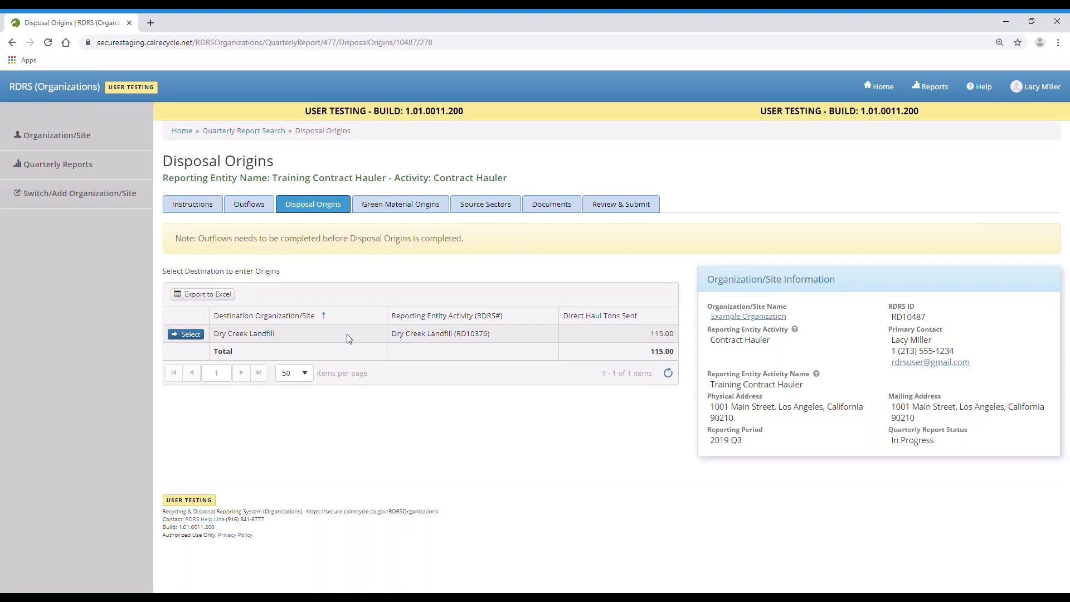
pyautogui.click(190, 335)
pyautogui.scroll(-1, 331, 319)
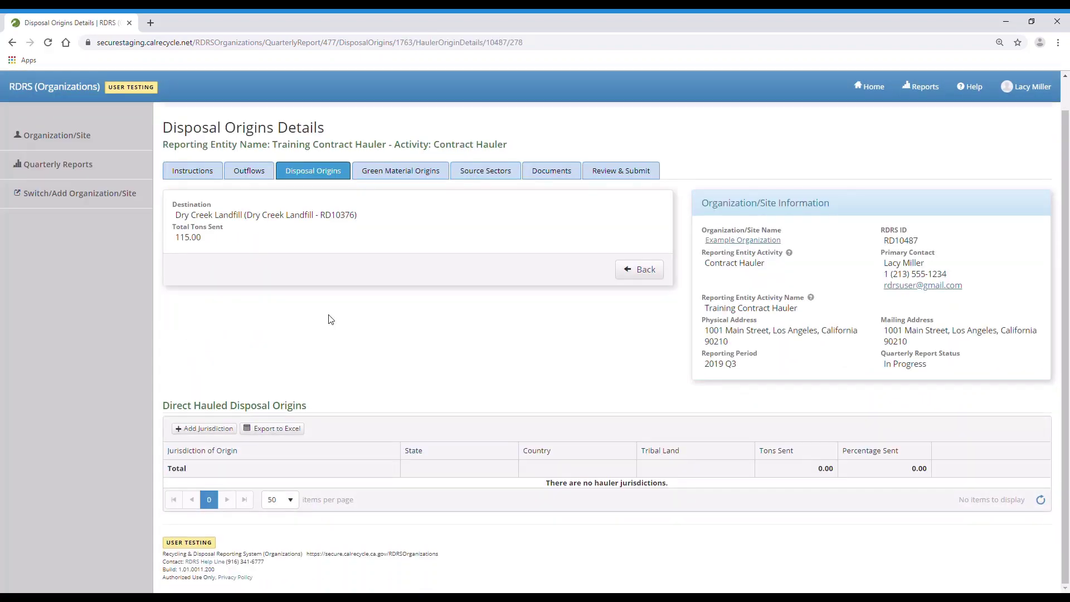
# Add Yreka as a direct hauled jurisdiction of origin with 95 tons sent and save it
pyautogui.click(225, 428)
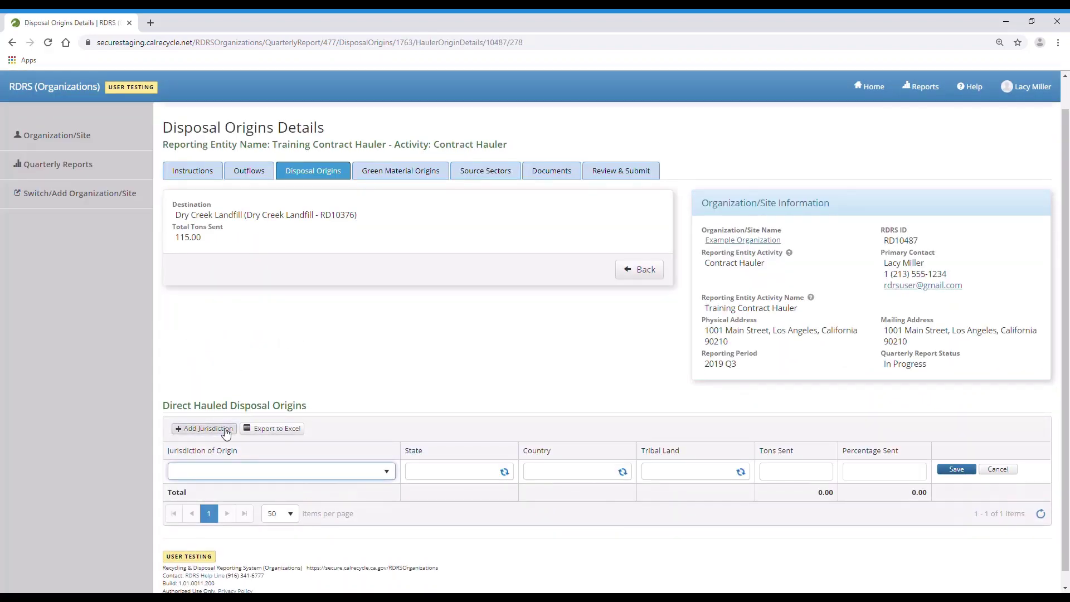
pyautogui.click(387, 472)
pyautogui.scroll(-10, 311, 418)
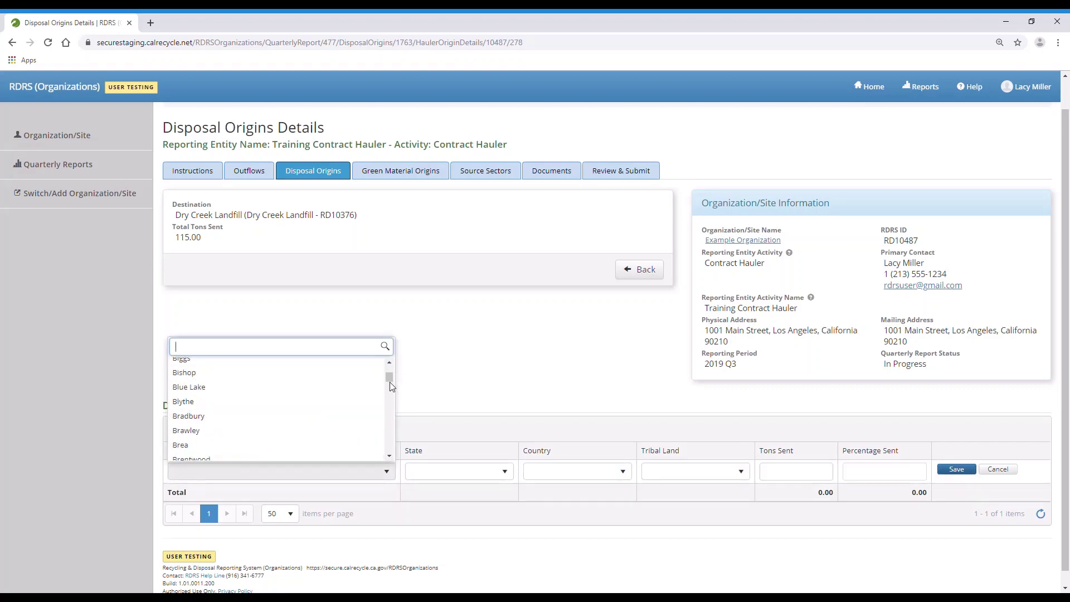
pyautogui.moveTo(387, 379); pyautogui.dragTo(388, 429)
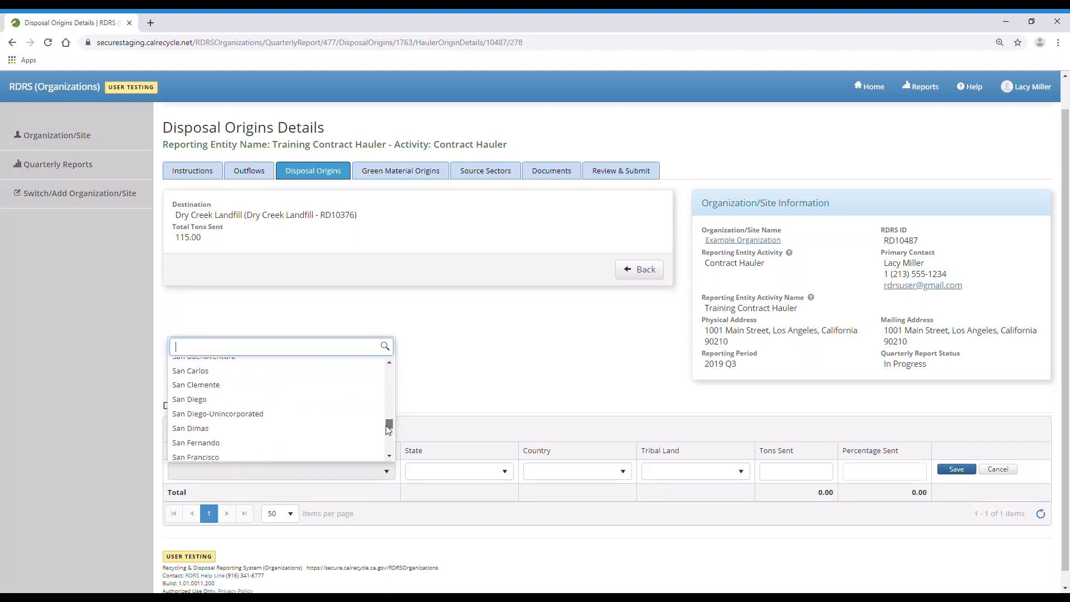
pyautogui.scroll(-20, 301, 430)
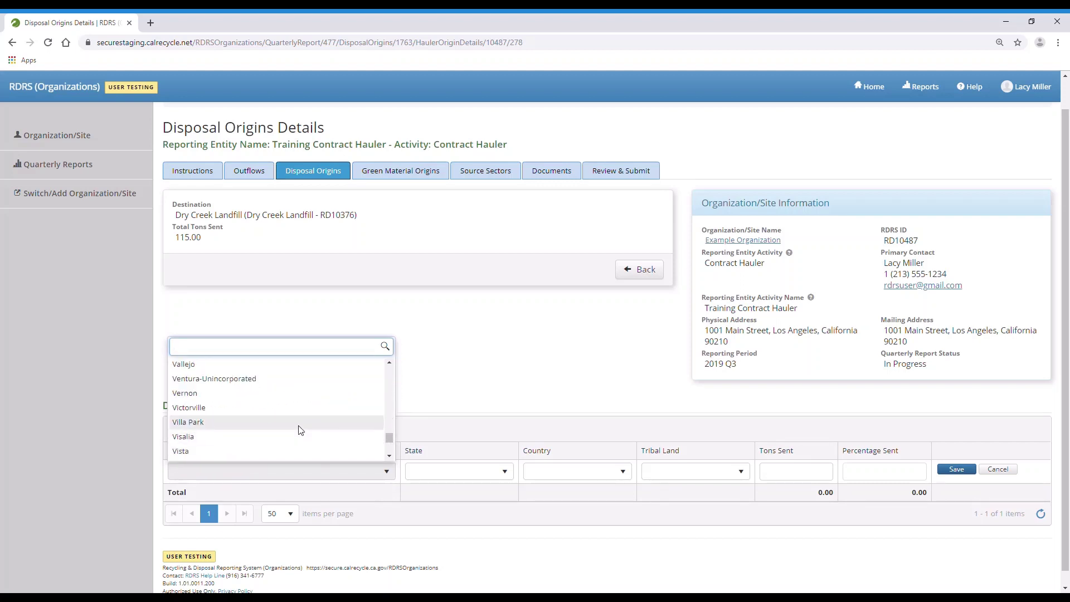
pyautogui.scroll(-10, 279, 418)
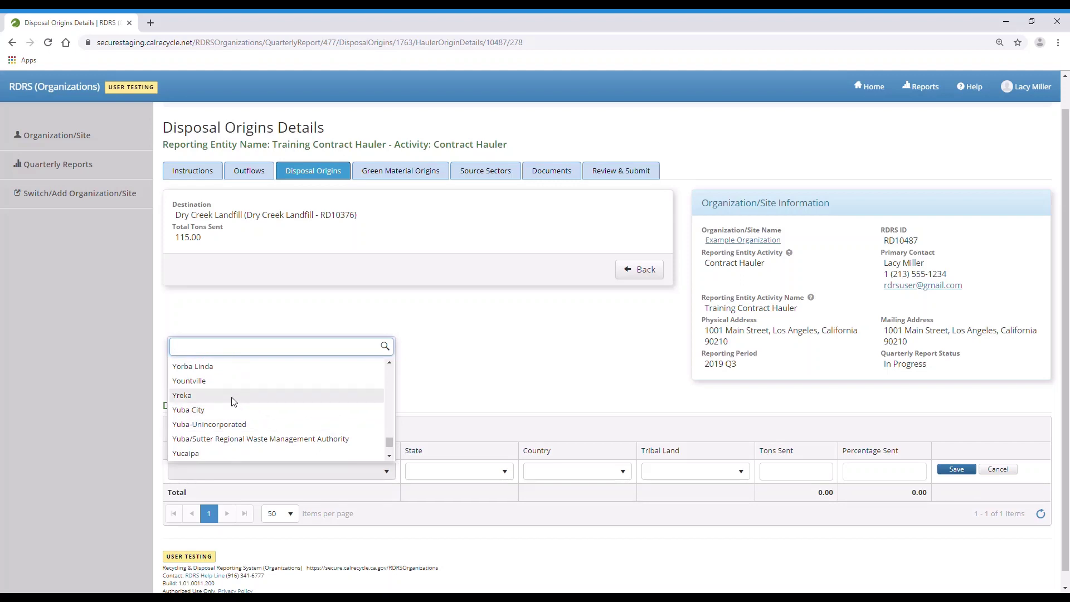
pyautogui.click(233, 395)
pyautogui.click(822, 473)
pyautogui.write('9')
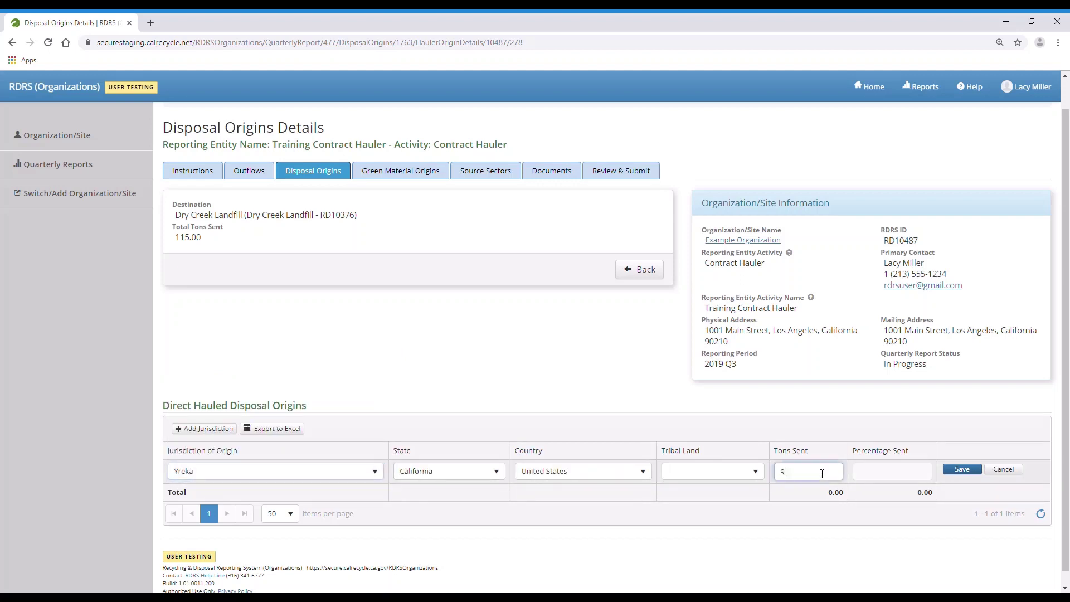
pyautogui.write('5')
pyautogui.click(961, 470)
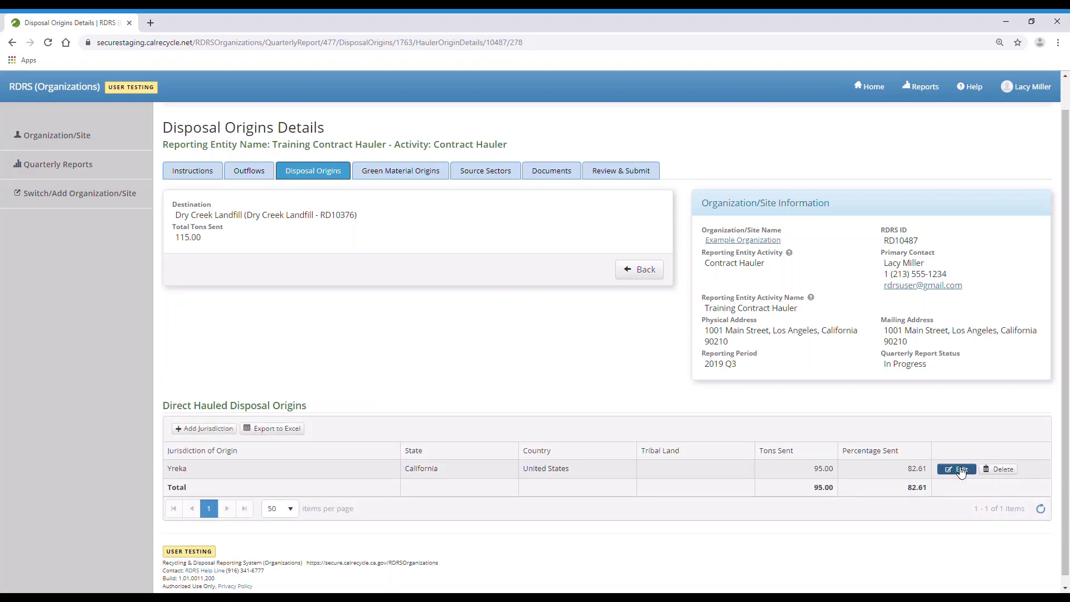
# Add Mount Shasta as a direct hauled jurisdiction of origin with 20 tons sent and save it
pyautogui.click(205, 428)
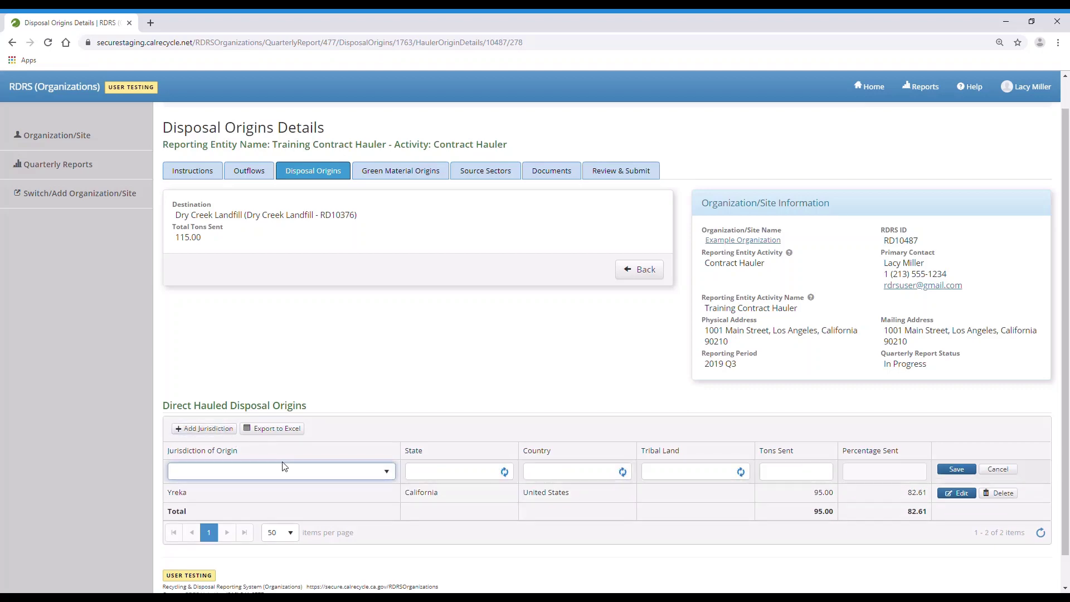
pyautogui.click(285, 471)
pyautogui.moveTo(389, 374); pyautogui.dragTo(392, 407)
pyautogui.scroll(-2, 235, 417)
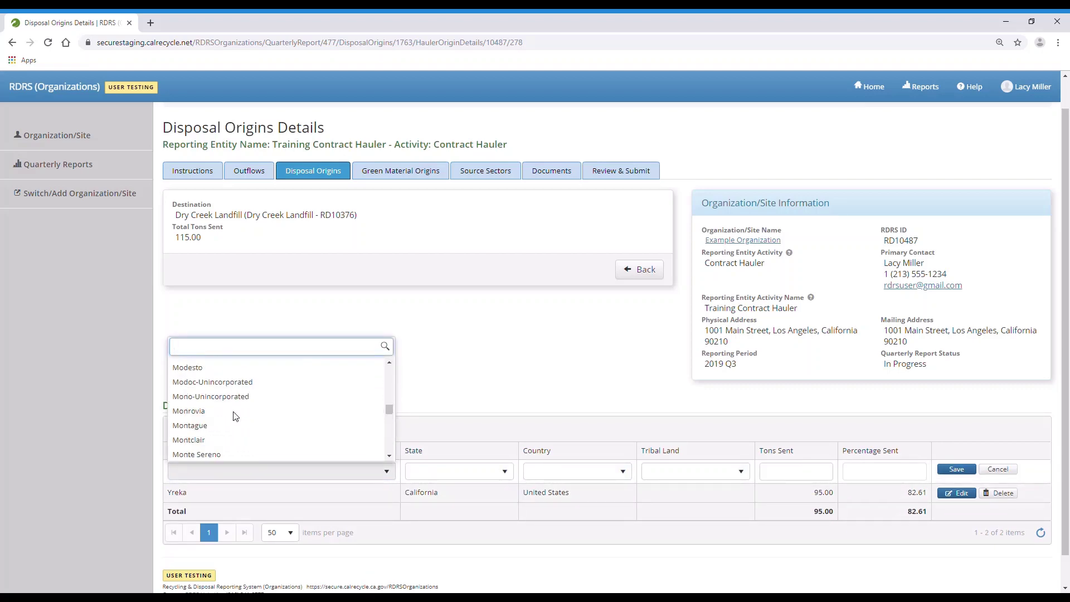
pyautogui.scroll(-3, 228, 412)
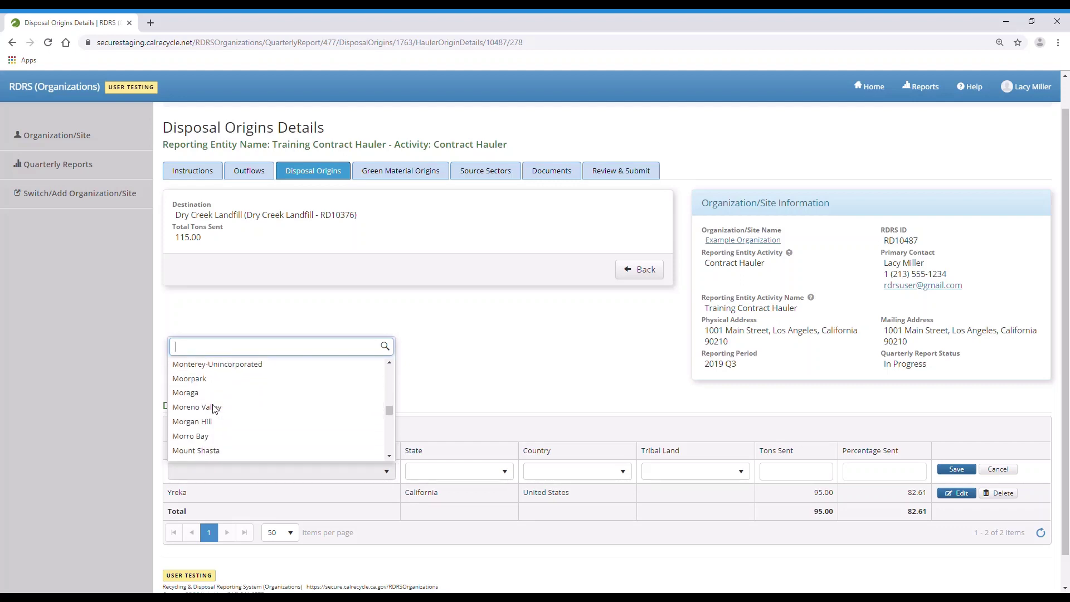
pyautogui.scroll(-2, 215, 409)
pyautogui.click(215, 398)
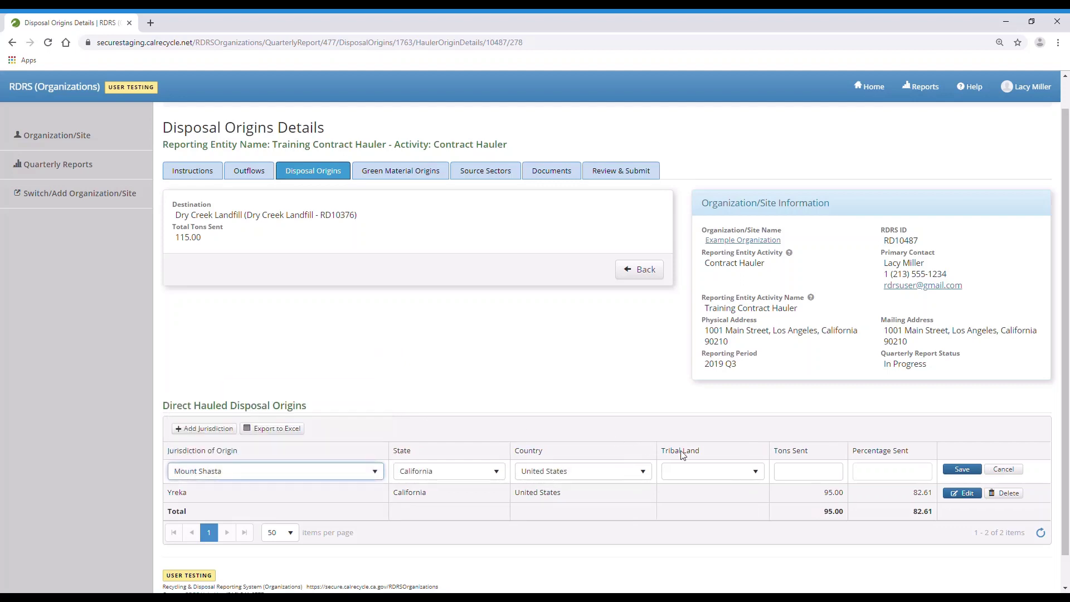
pyautogui.click(806, 475)
pyautogui.write('20')
pyautogui.click(962, 469)
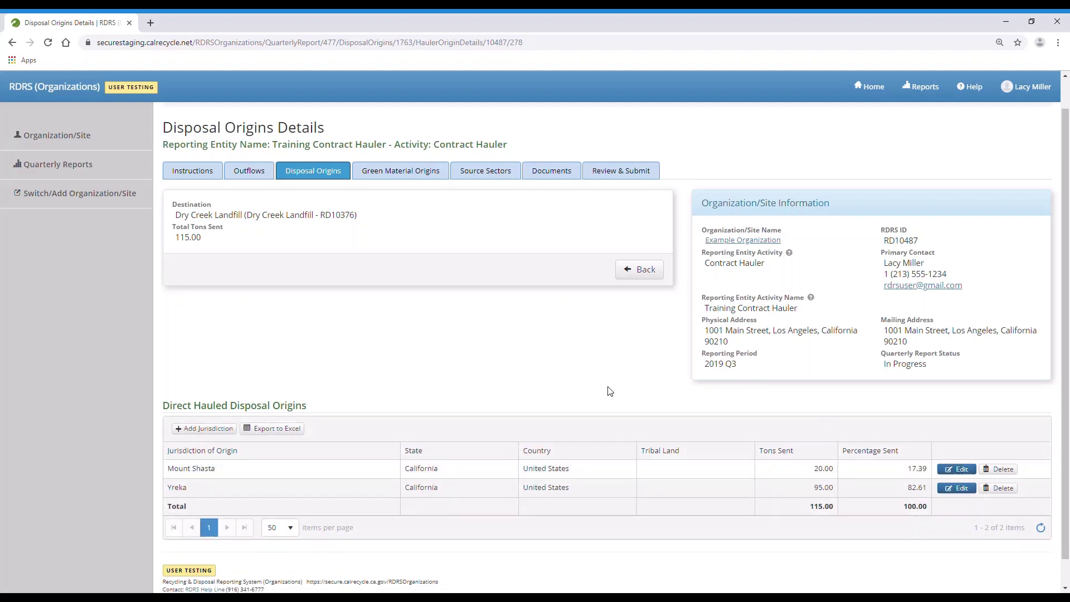
# Reopen the Mount Shasta origin for editing, save it without edits and return to the disposal destinations list
pyautogui.click(960, 469)
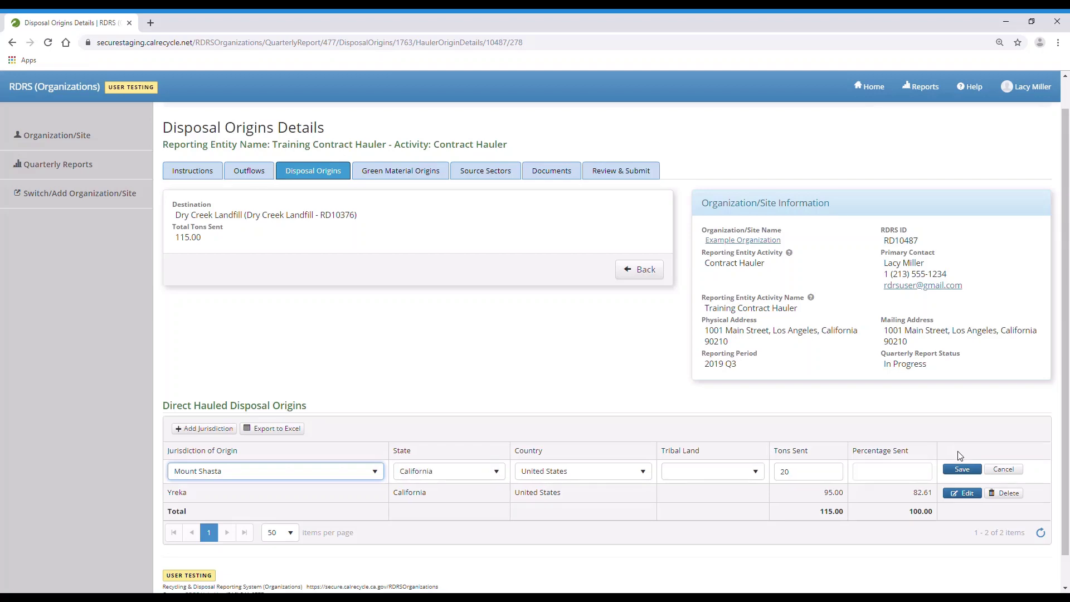
pyautogui.click(964, 470)
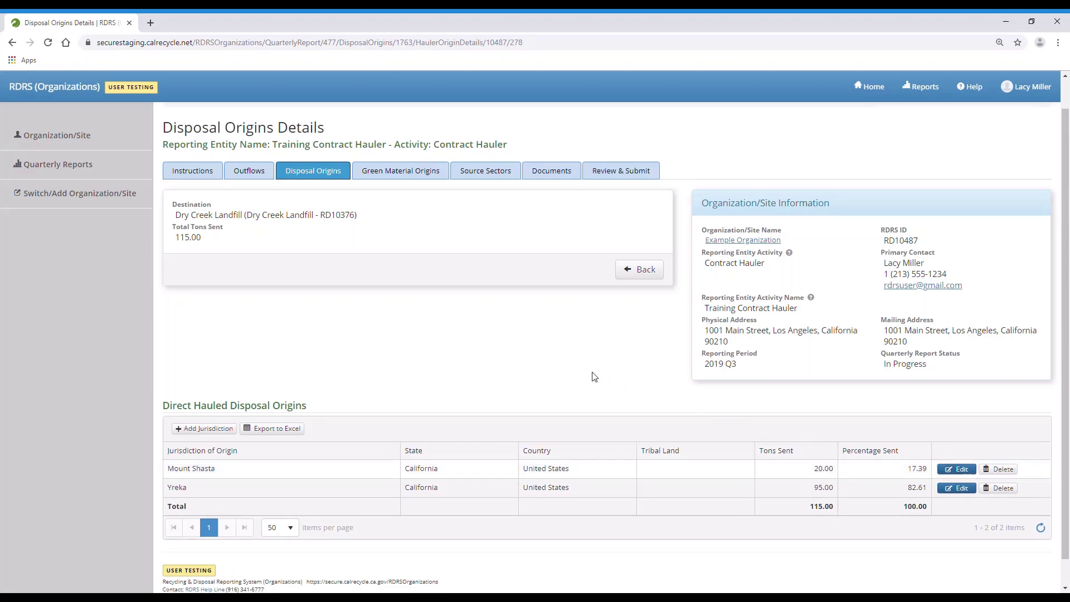
pyautogui.click(639, 270)
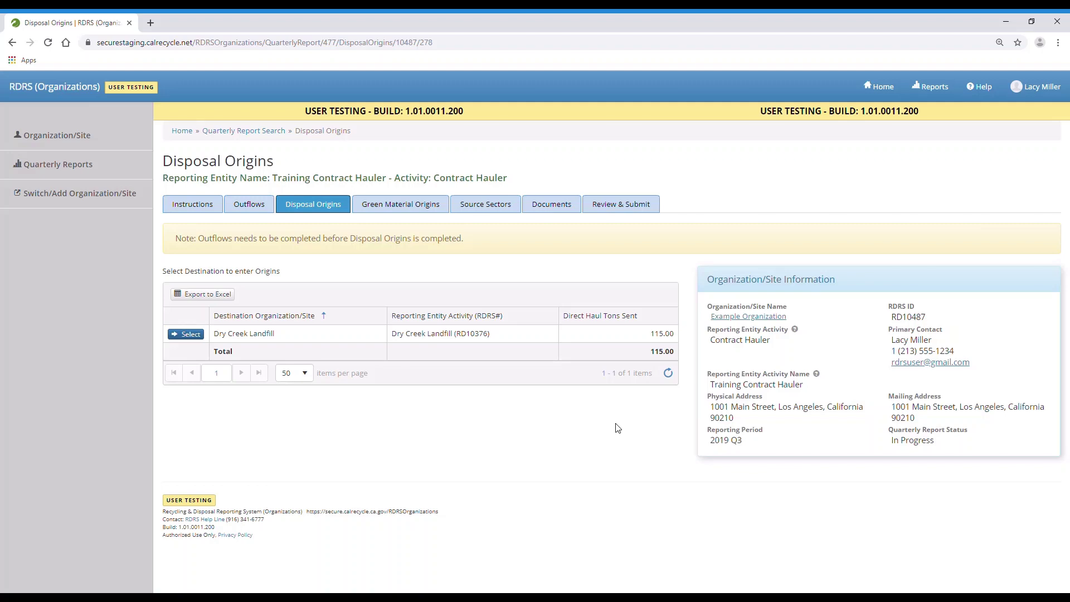
# Check the Green Material Origins section and set the Source Sectors methodology to Assign source sector based on billing records, saving it
pyautogui.click(448, 215)
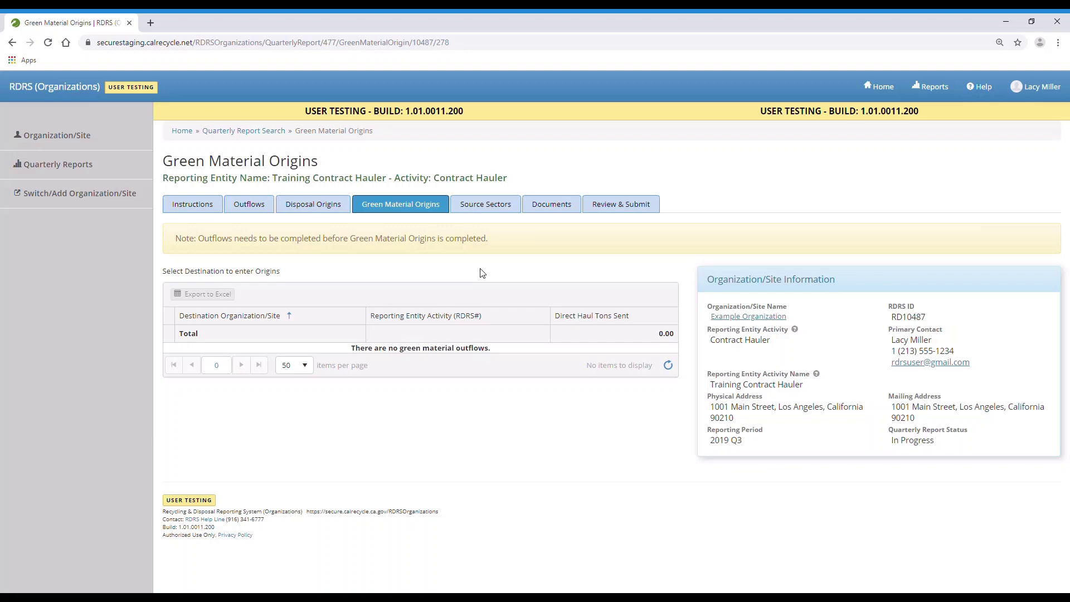
pyautogui.click(518, 211)
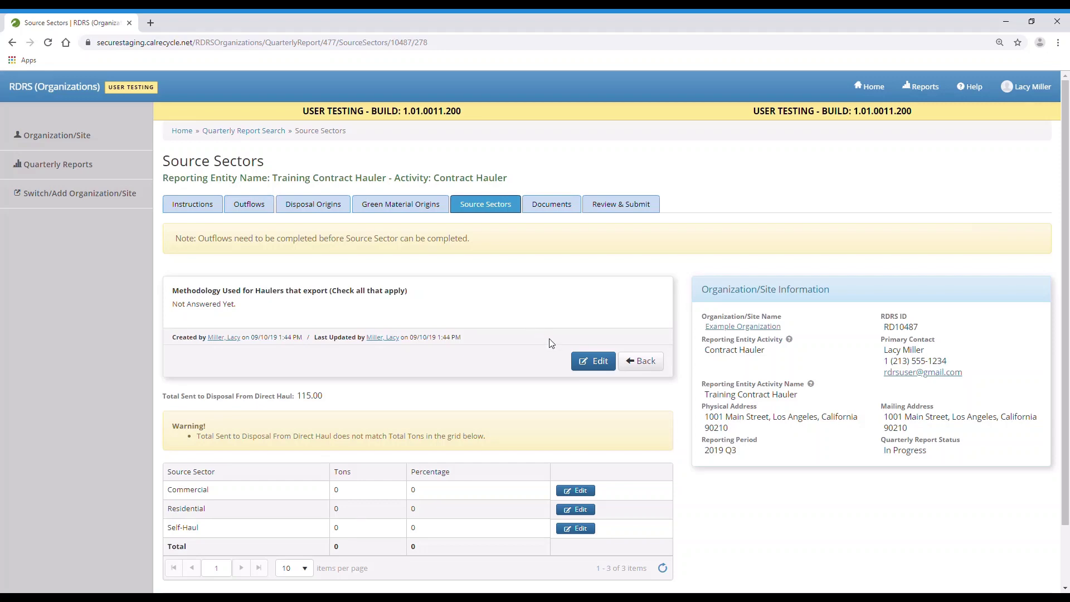
pyautogui.click(586, 363)
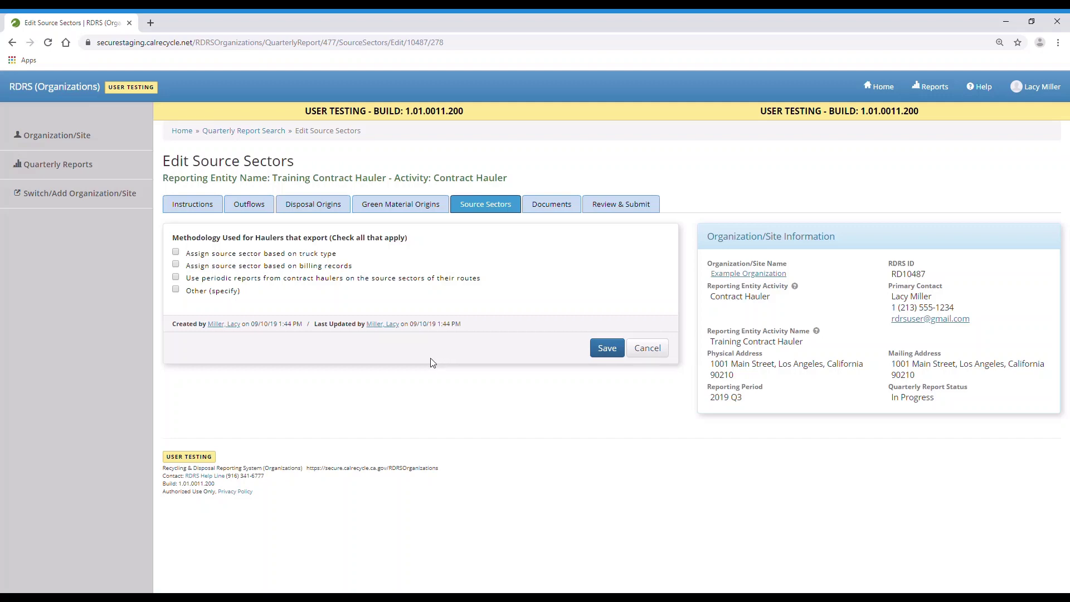
pyautogui.click(175, 264)
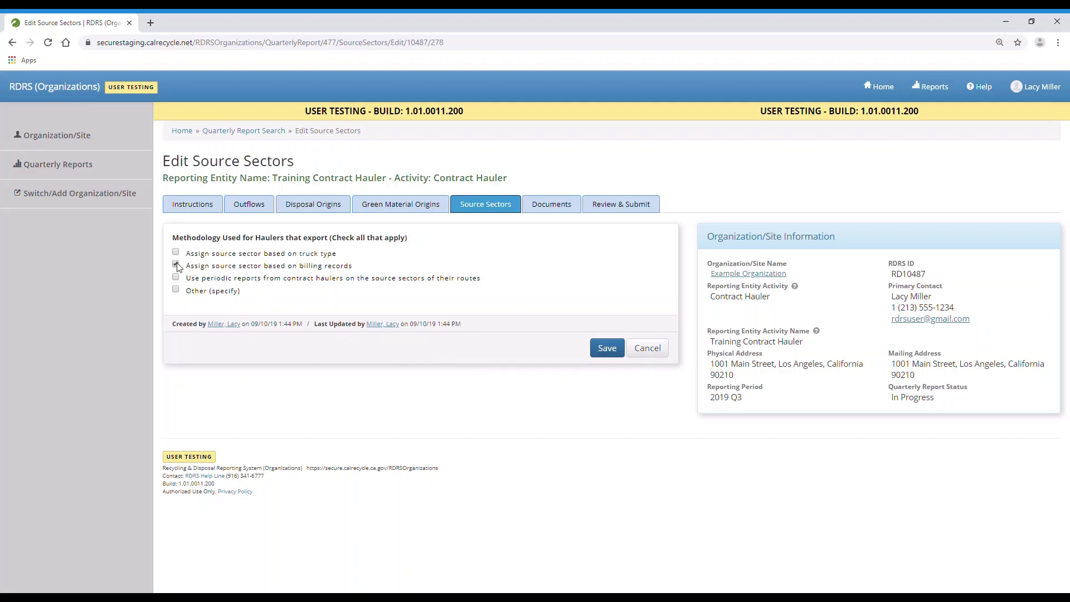
pyautogui.click(607, 355)
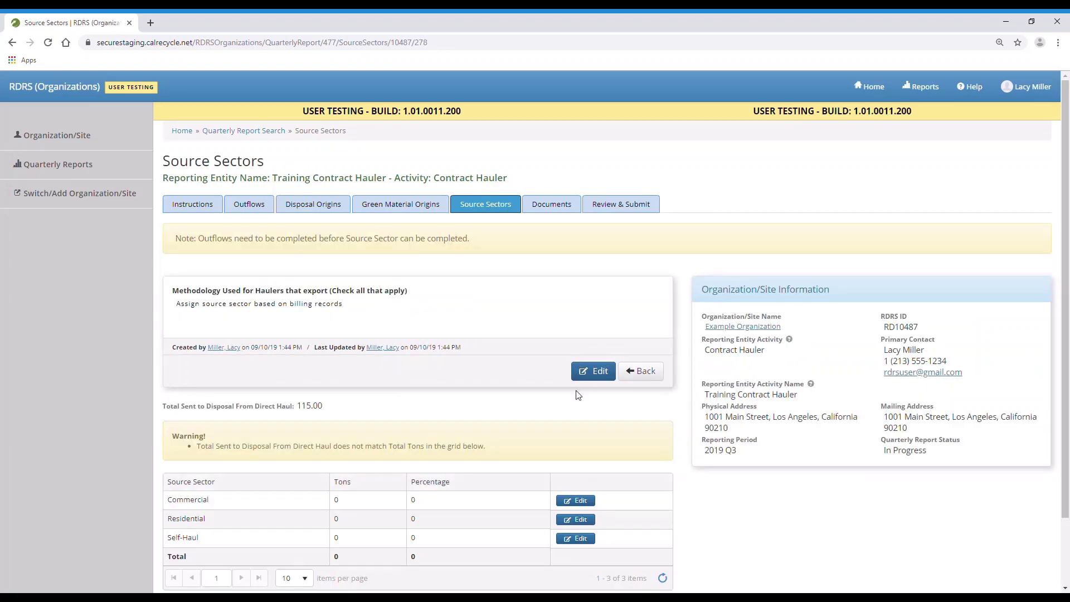
pyautogui.scroll(-1, 669, 450)
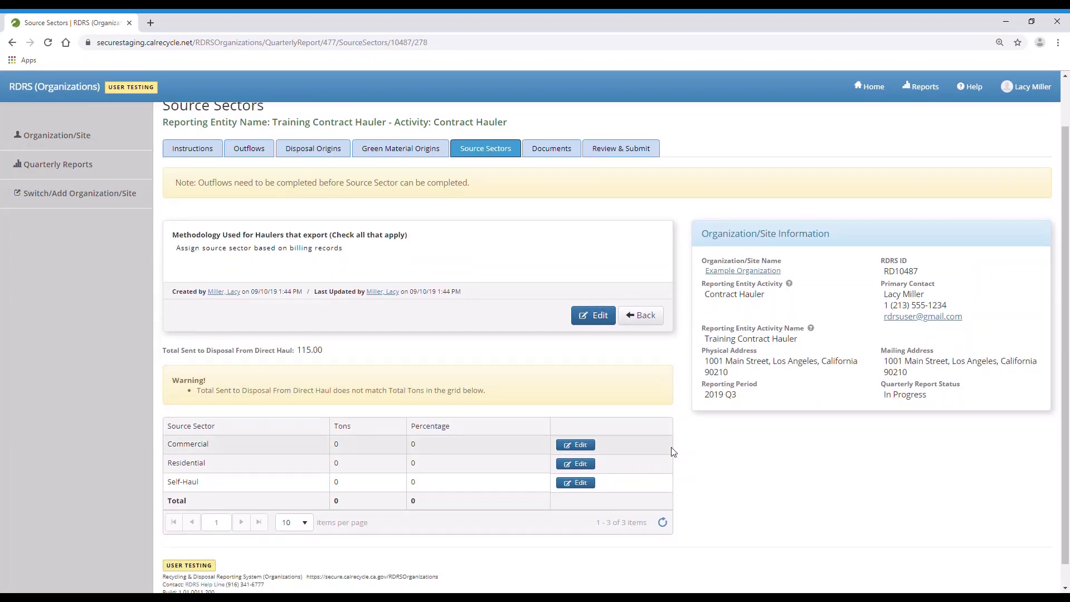
# Set the Commercial source sector's percentage to 22 and save the row
pyautogui.click(594, 450)
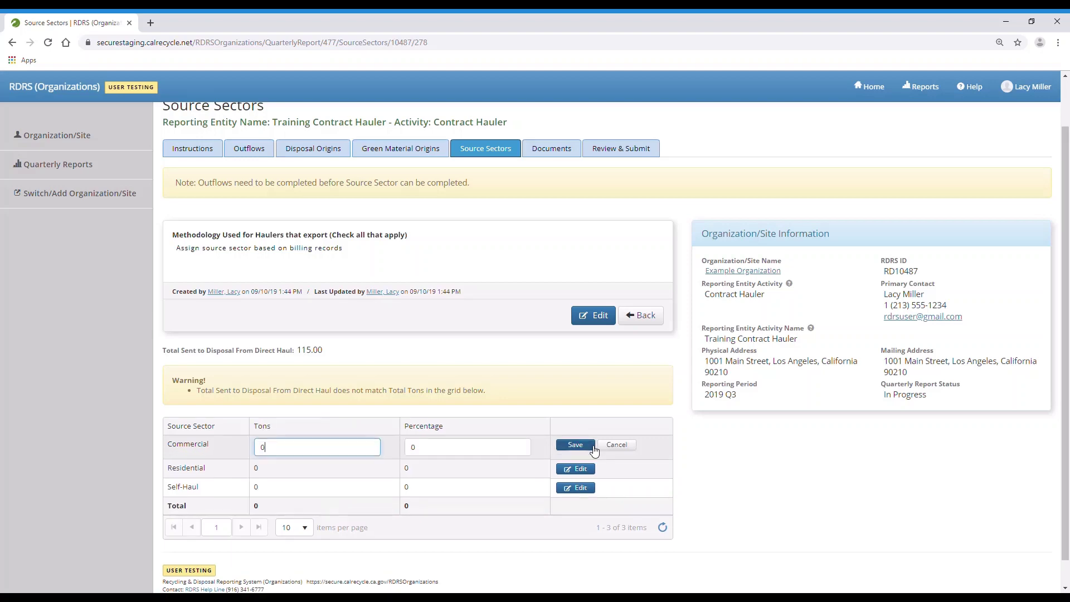
pyautogui.click(519, 451)
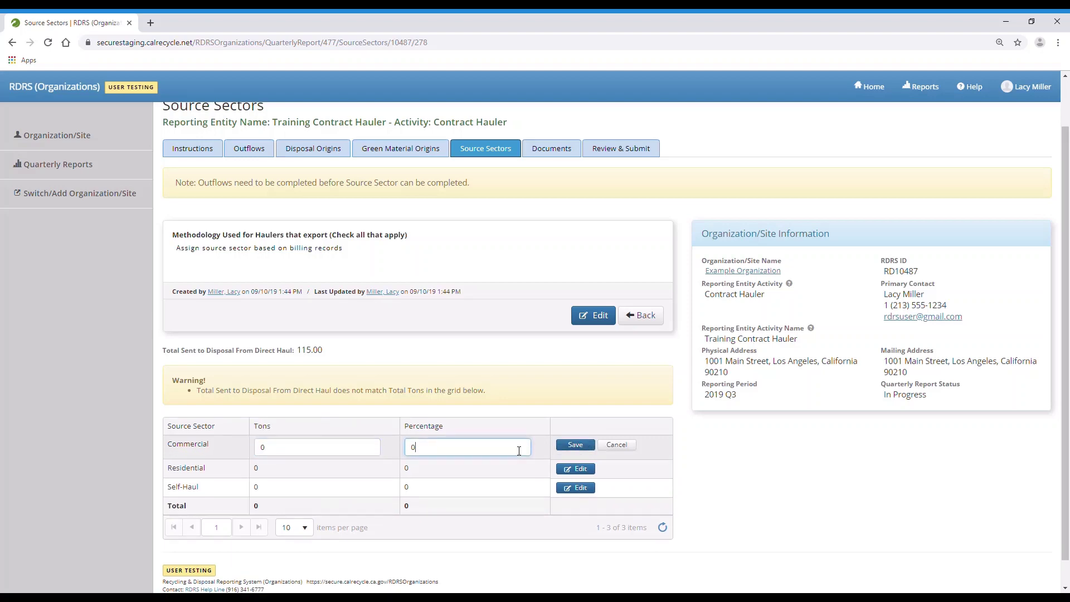
pyautogui.write('22')
pyautogui.click(574, 444)
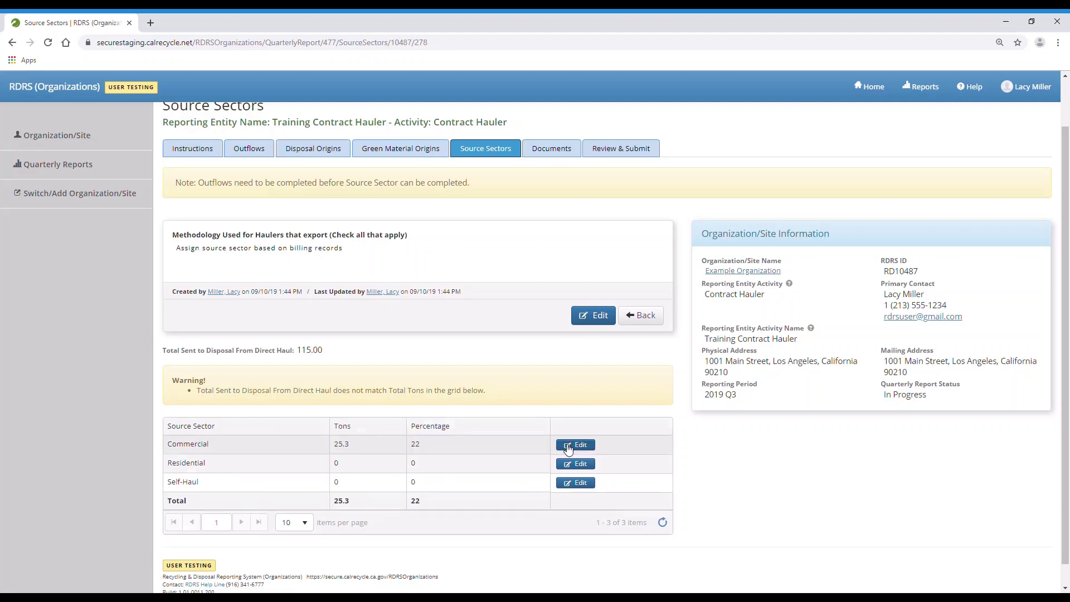
# Set the Residential source sector's percentage to 50 and save the row
pyautogui.click(574, 464)
pyautogui.click(492, 473)
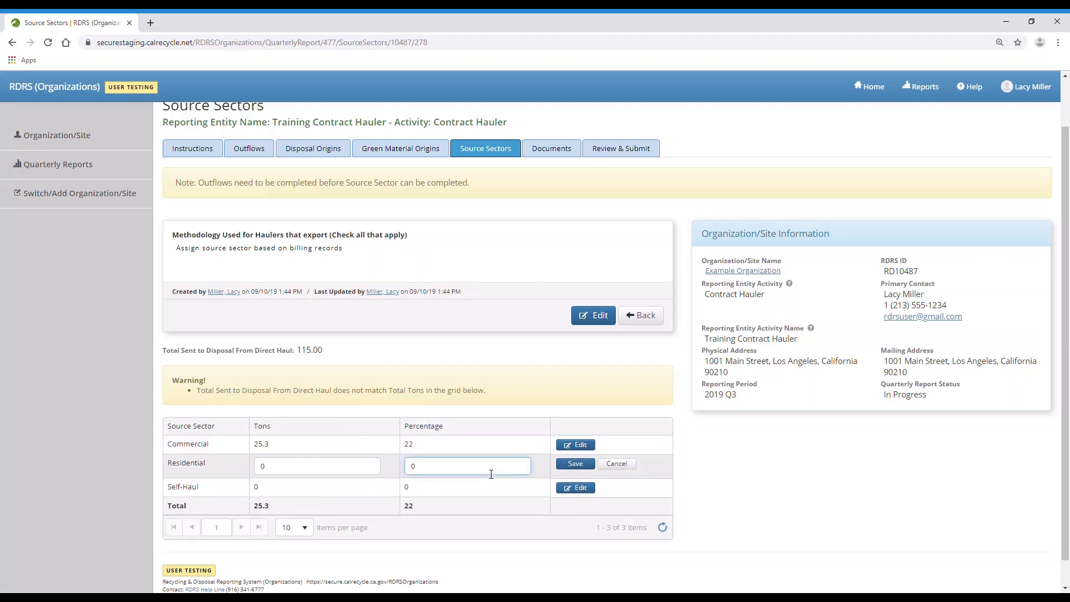
pyautogui.write('50')
pyautogui.click(588, 467)
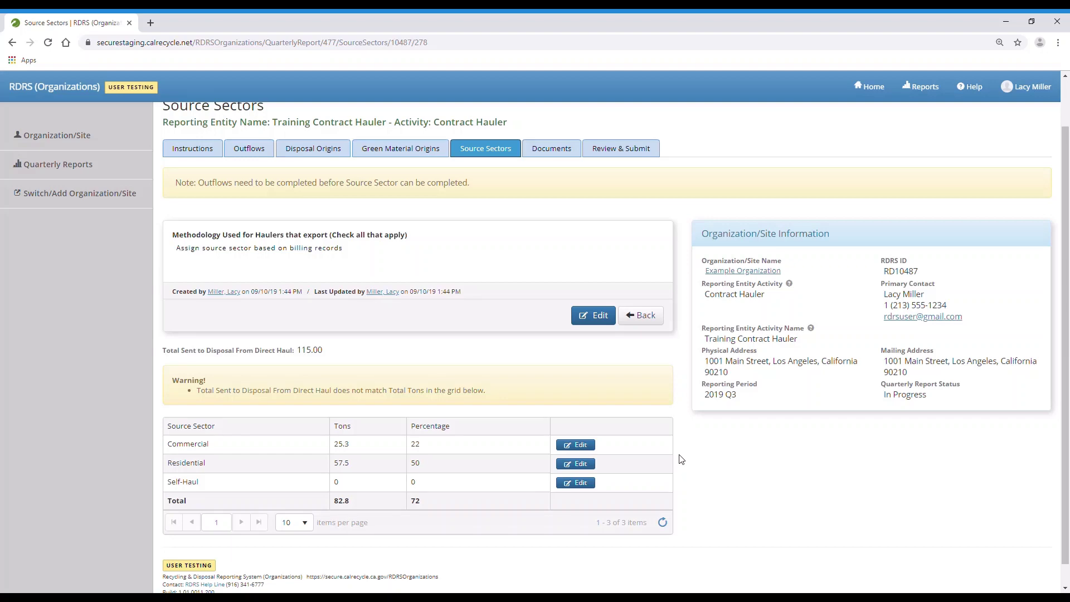
# Check the Documents section, then look over the Flags and Outflow Summary in the Review & Submit section
pyautogui.click(557, 154)
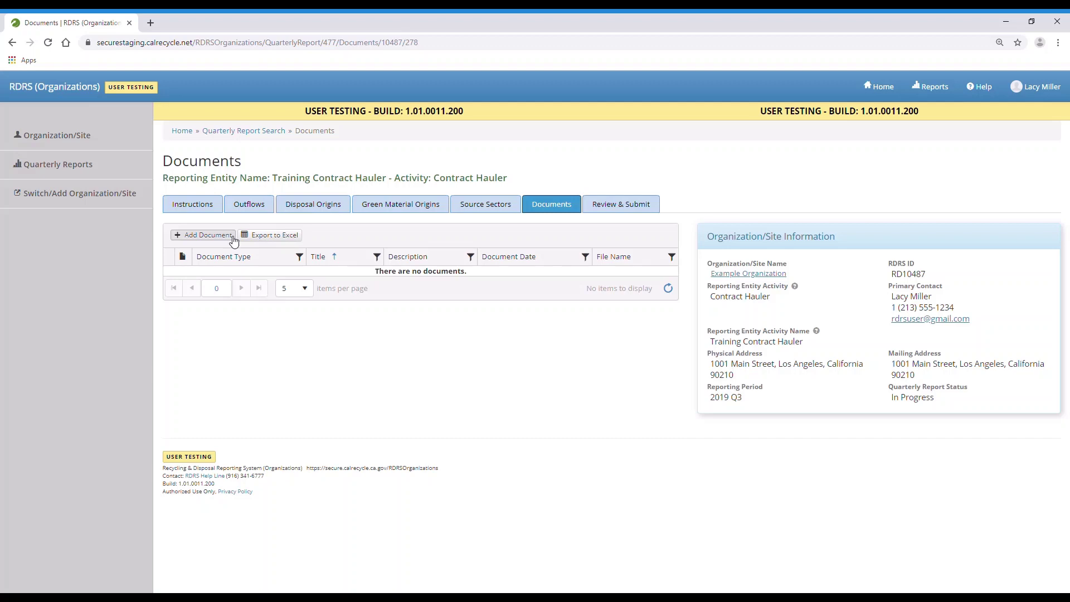
pyautogui.click(615, 211)
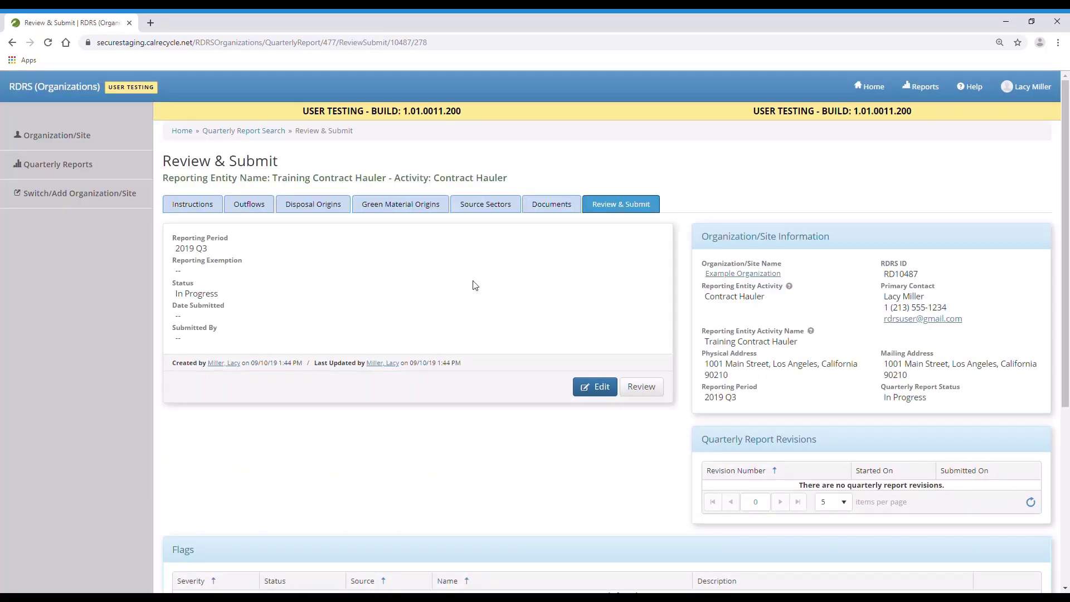
pyautogui.scroll(-3, 475, 285)
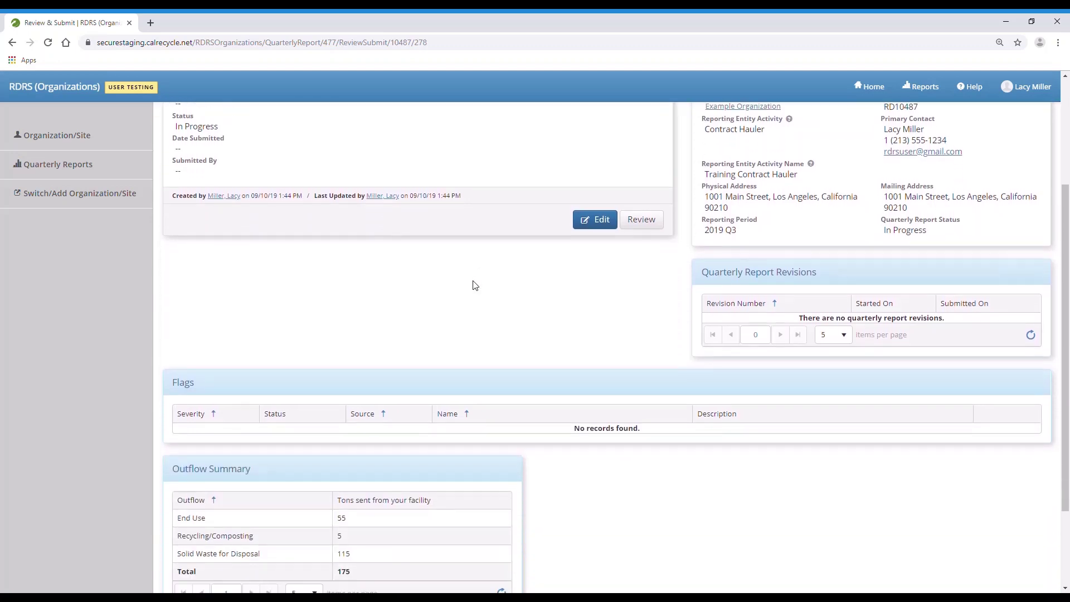
pyautogui.scroll(-1, 475, 285)
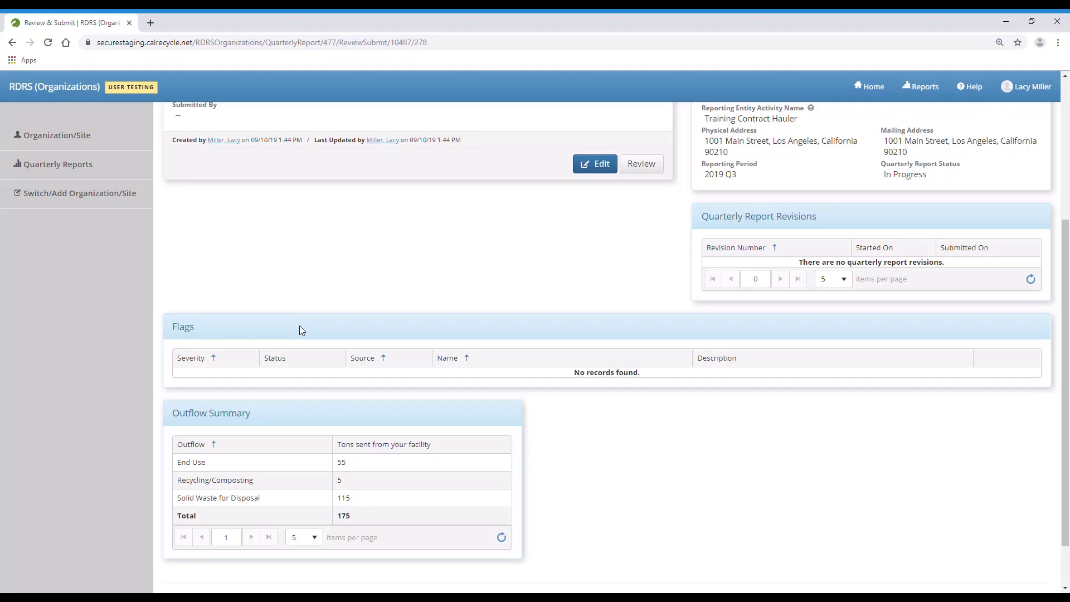
pyautogui.scroll(3, 300, 325)
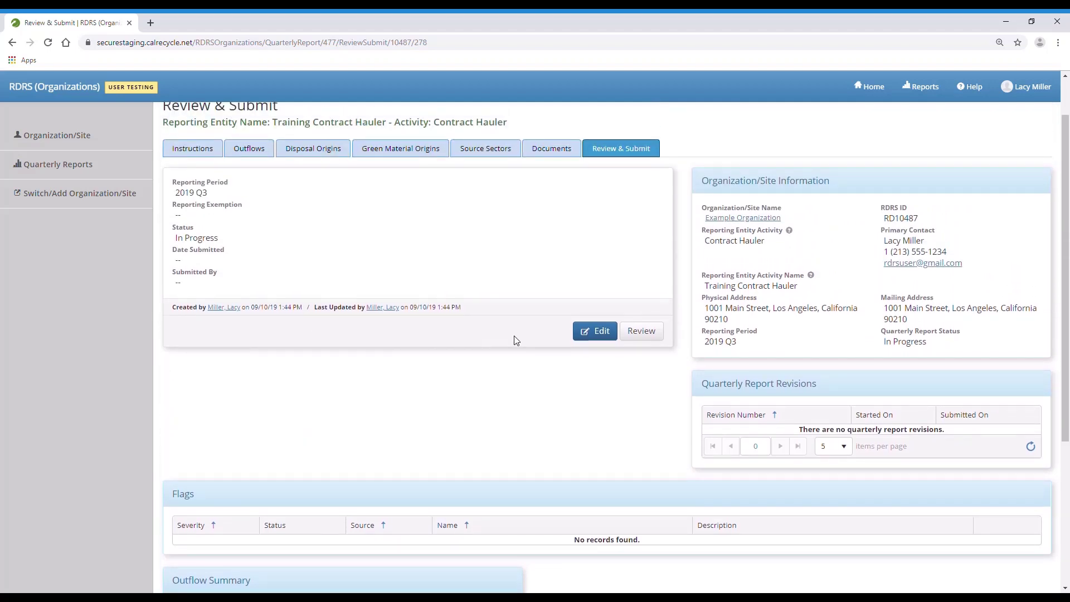
# Run the review of the quarterly report, confirm it and check the resulting flags
pyautogui.click(642, 337)
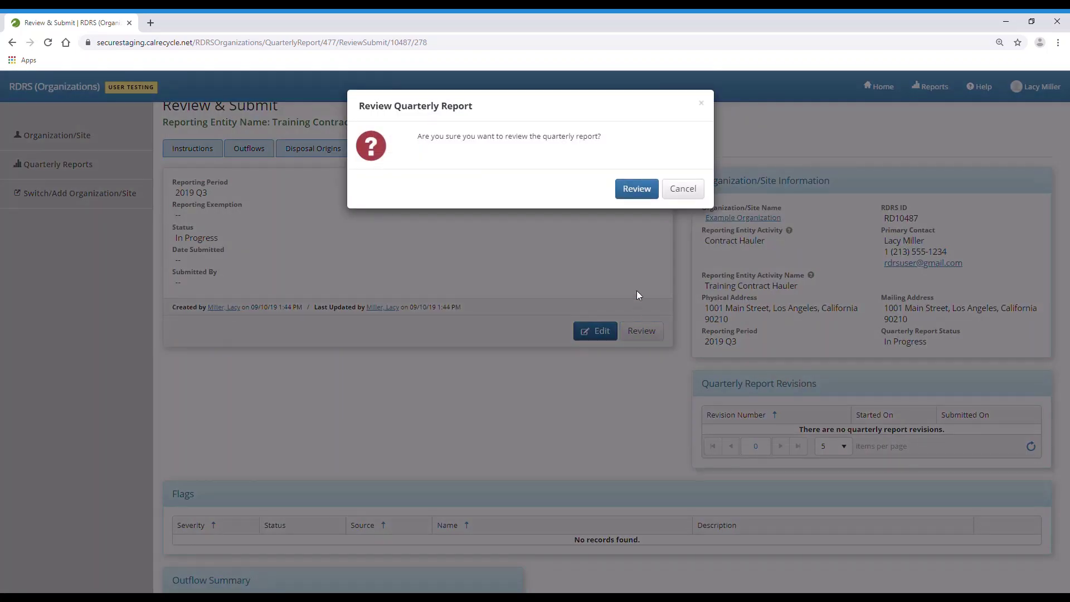
pyautogui.click(643, 193)
pyautogui.scroll(-2, 512, 325)
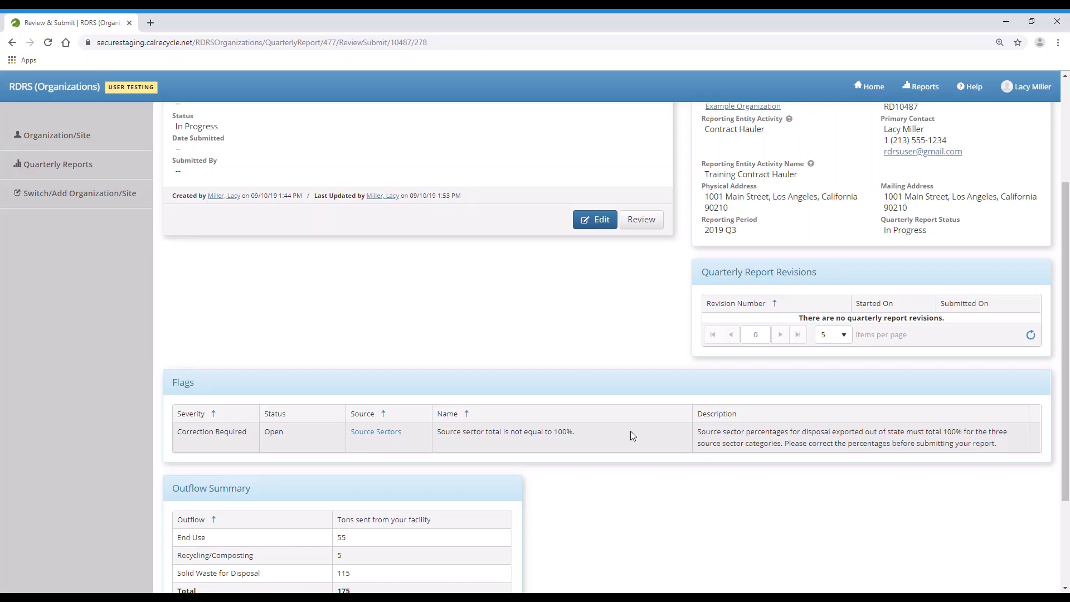
# Open the Source Sectors section from its flag, set the Residential percentage to 78 and save the row
pyautogui.click(397, 435)
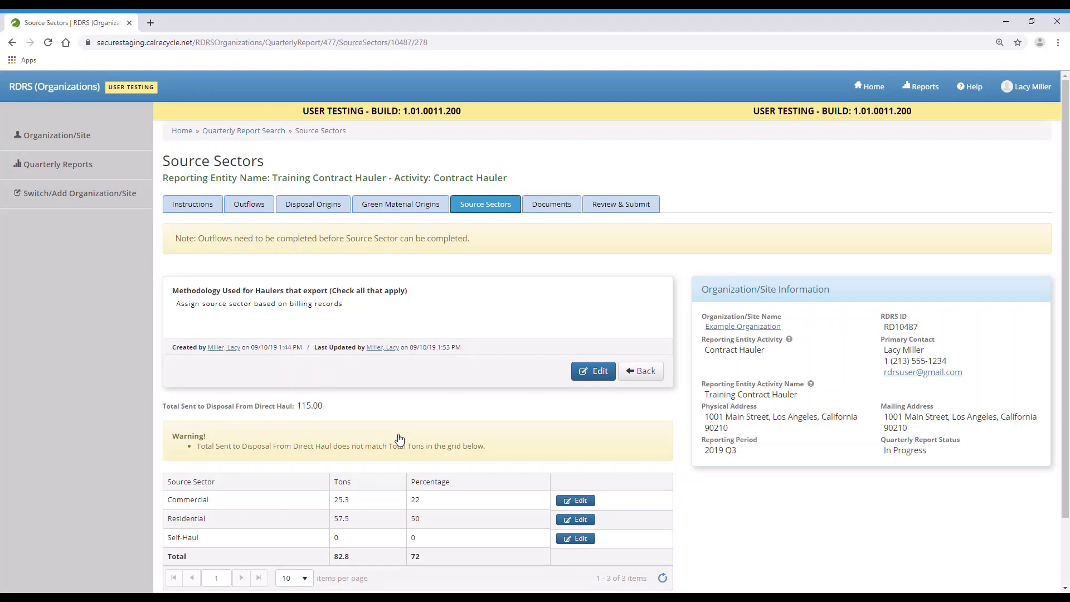
pyautogui.scroll(-1, 411, 437)
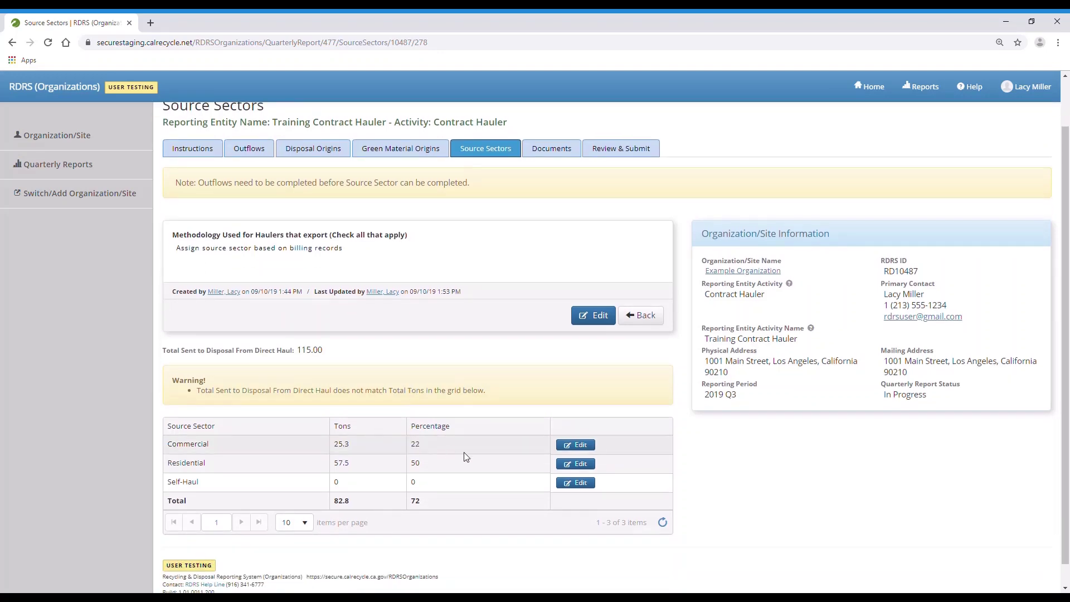
pyautogui.click(588, 470)
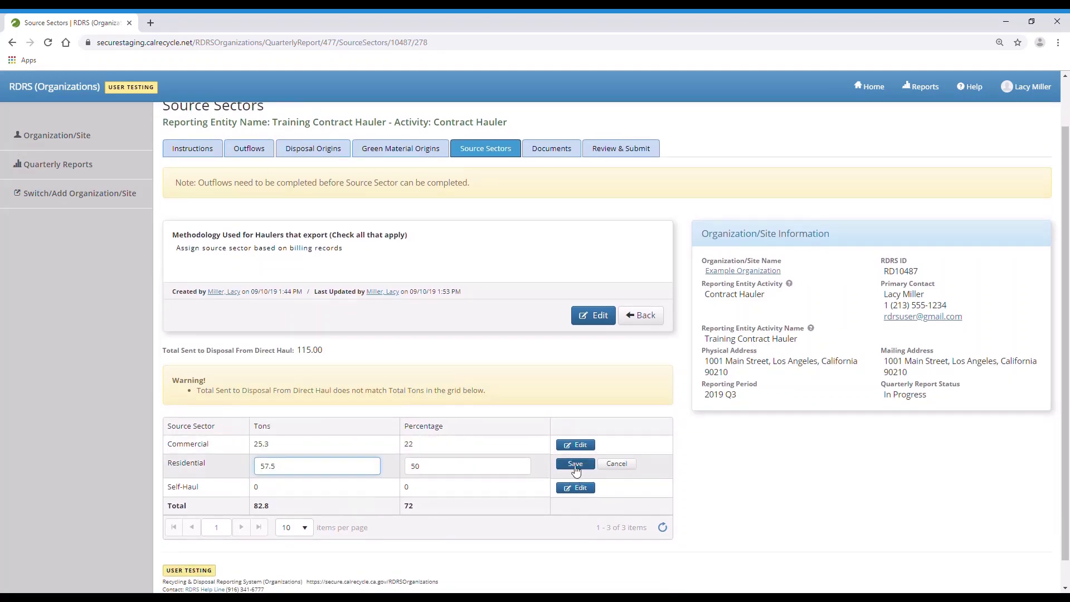
pyautogui.click(486, 471)
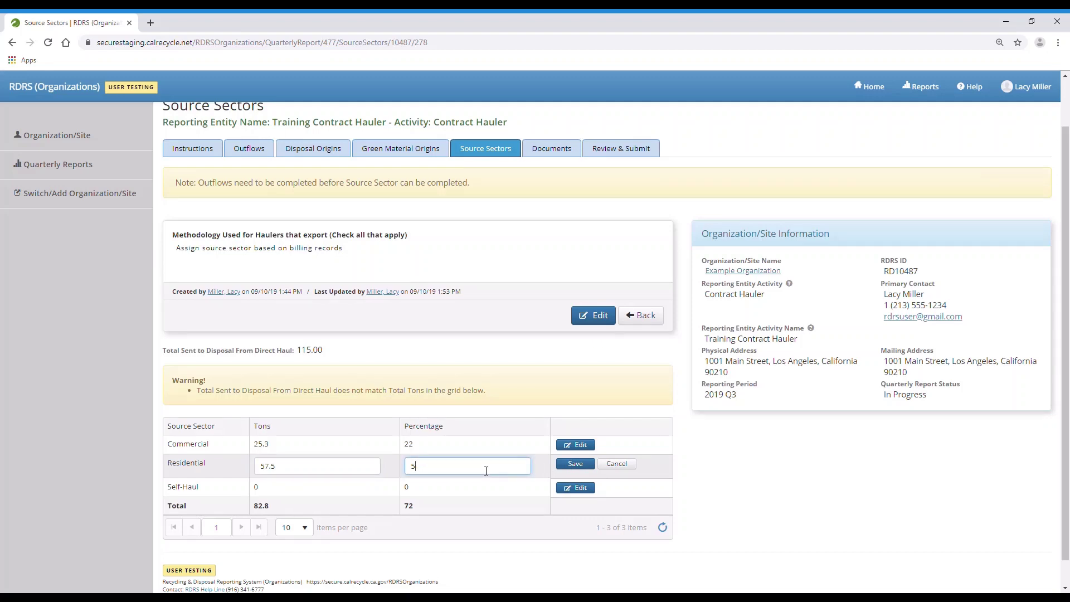
pyautogui.press('BackSpace')
pyautogui.write('78')
pyautogui.click(576, 464)
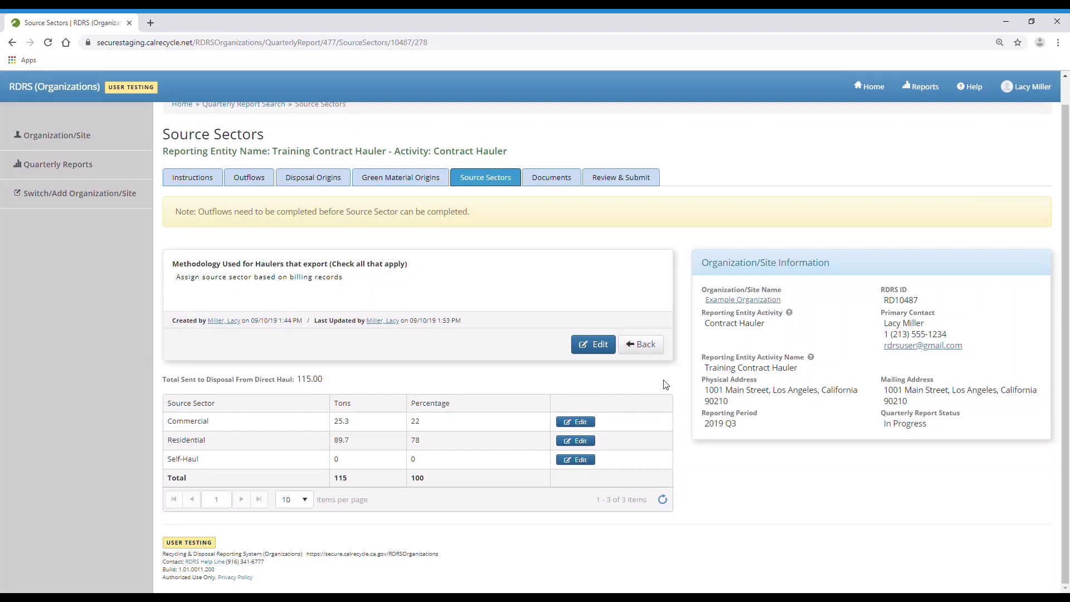
# Return to Review & Submit, run the quarterly report review again and check the status of the Source Sectors flag
pyautogui.click(638, 189)
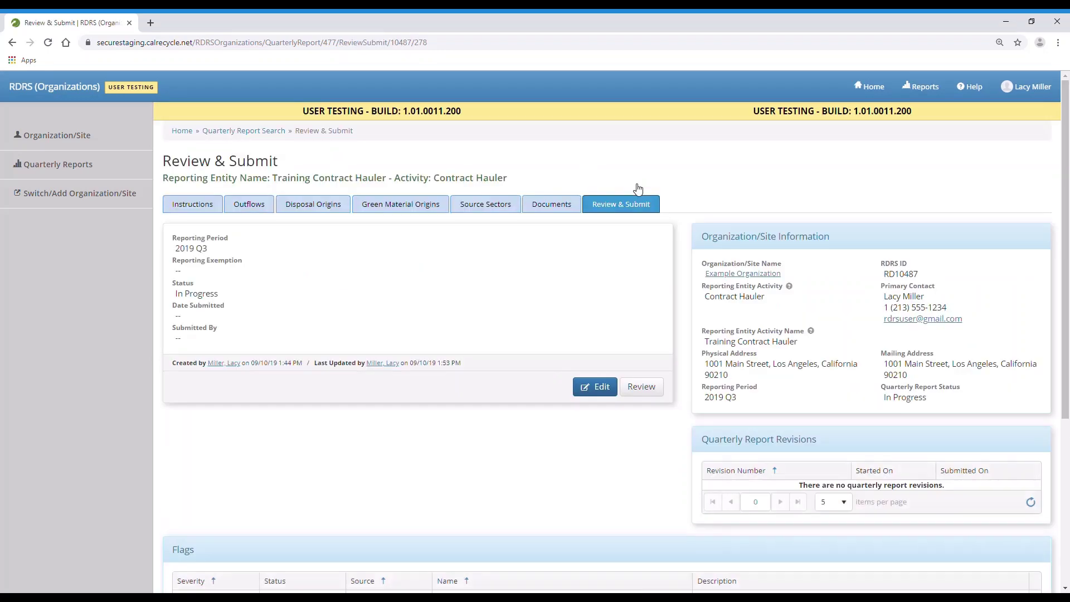
pyautogui.scroll(-1, 592, 305)
pyautogui.click(642, 330)
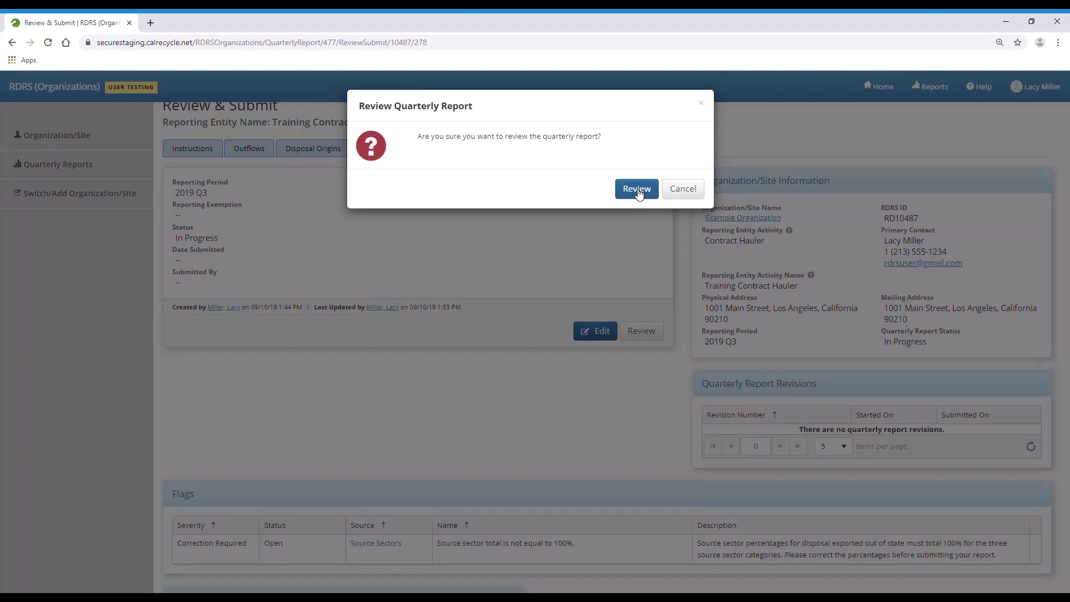
pyautogui.click(639, 191)
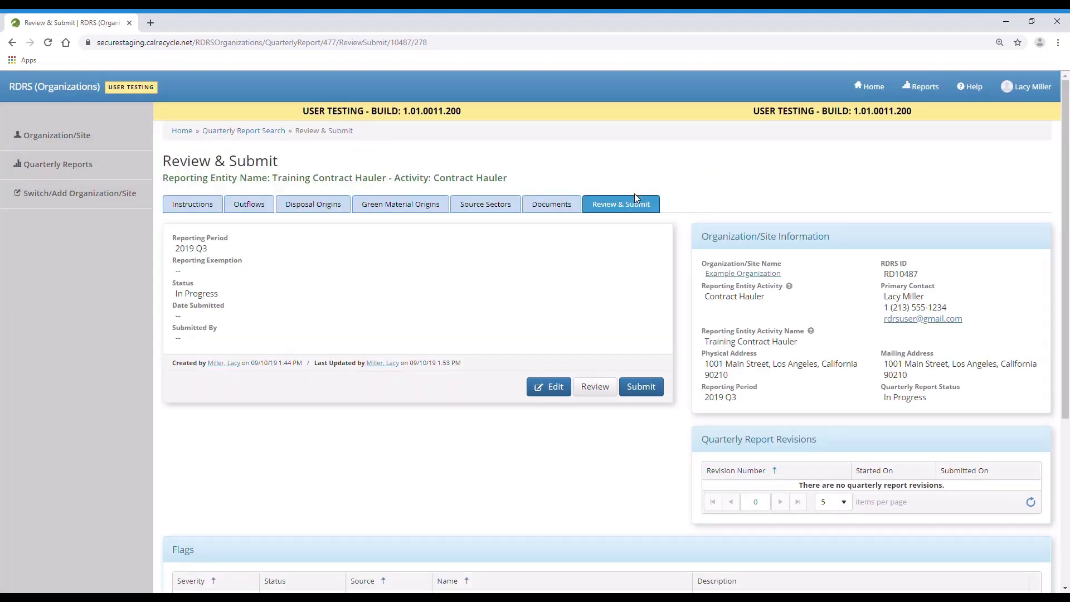
pyautogui.scroll(-3, 635, 234)
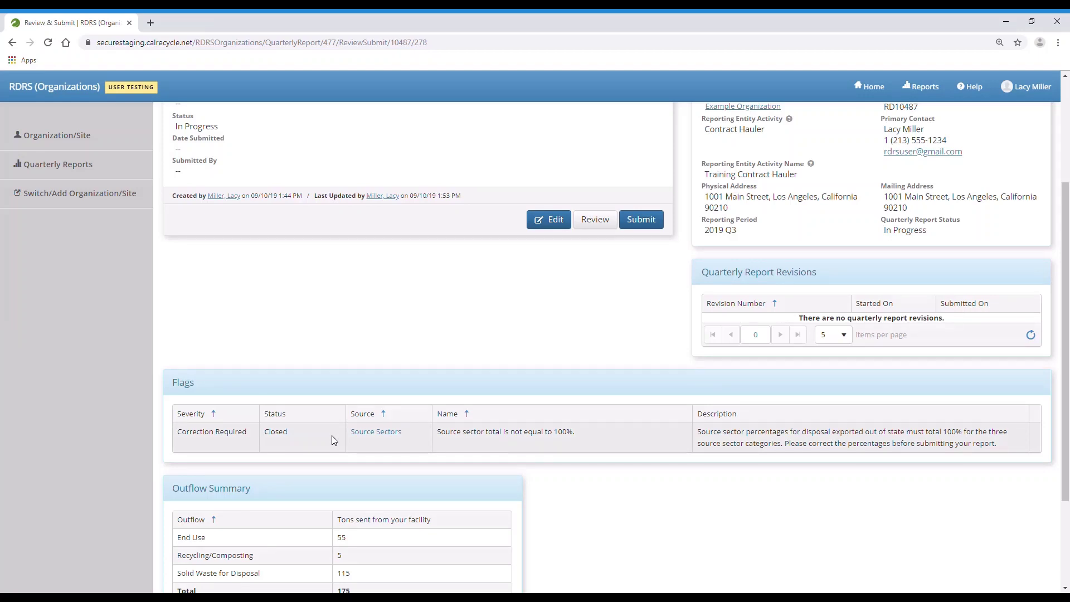
# Submit the reviewed 2019 Q3 quarterly report and confirm the submission
pyautogui.scroll(1, 332, 436)
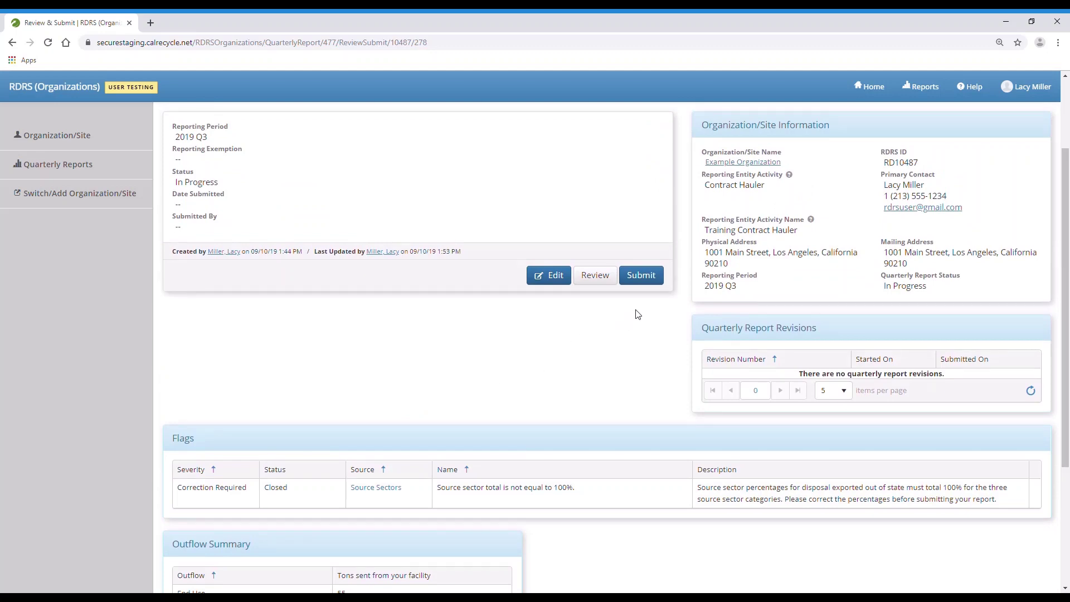
pyautogui.scroll(2, 648, 312)
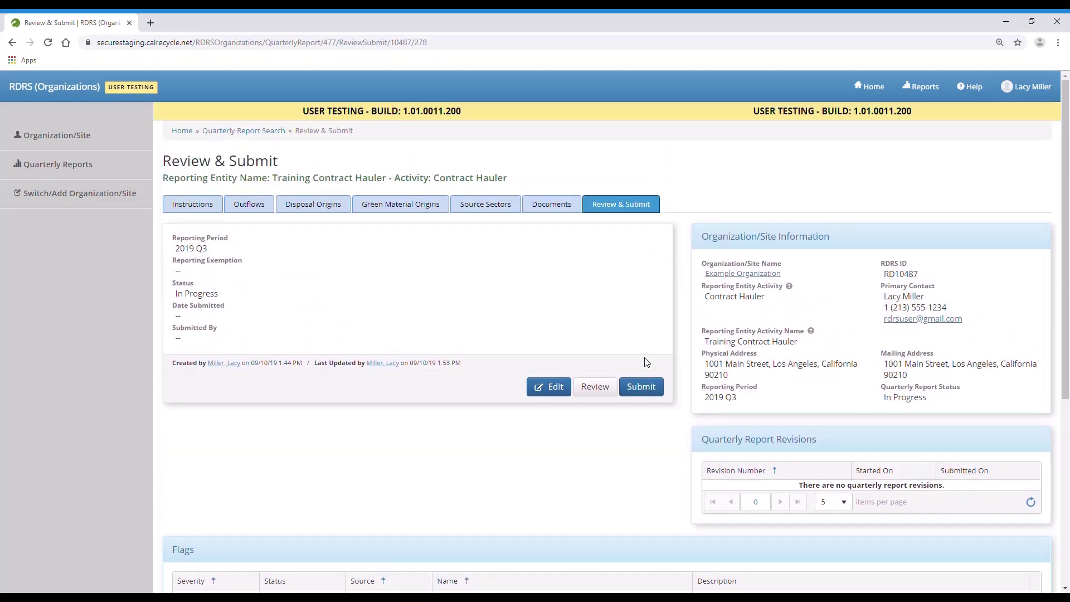
pyautogui.click(648, 390)
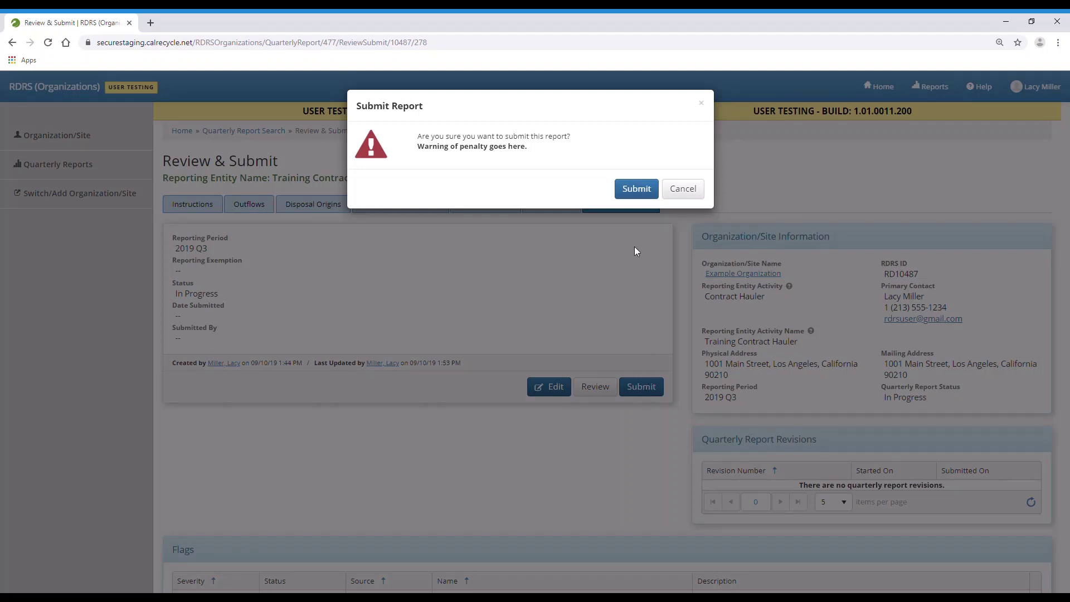
pyautogui.click(641, 204)
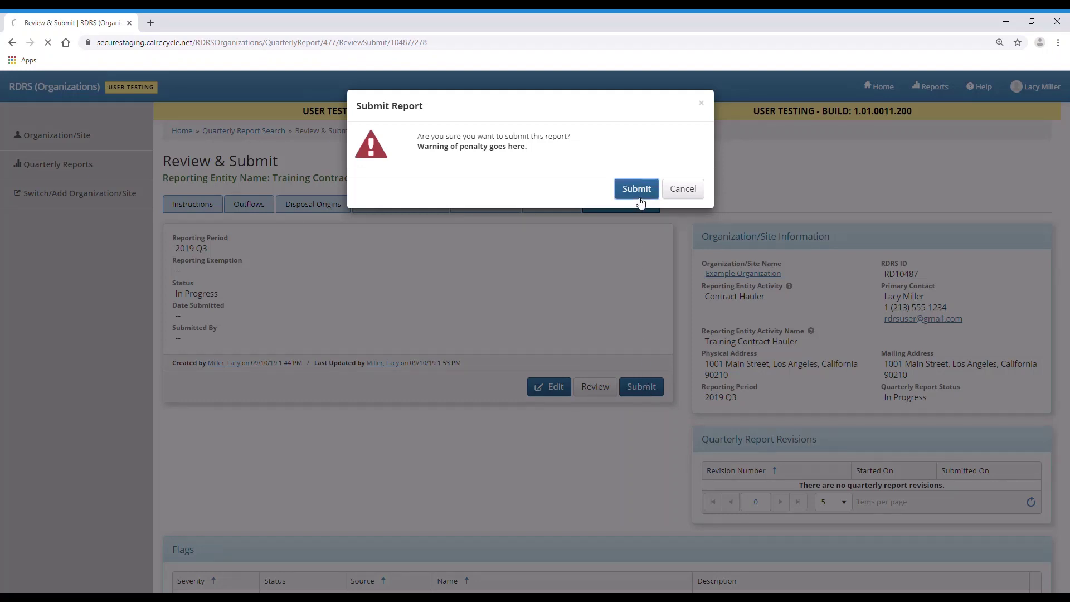